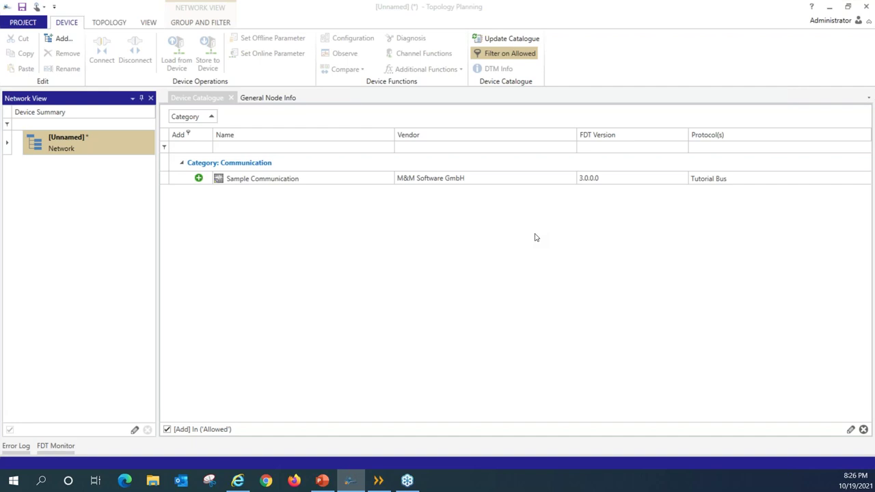
# - Add the Sample Communication device from M&M Software GmbH to the unnamed network node
pyautogui.rightClick(73, 150)
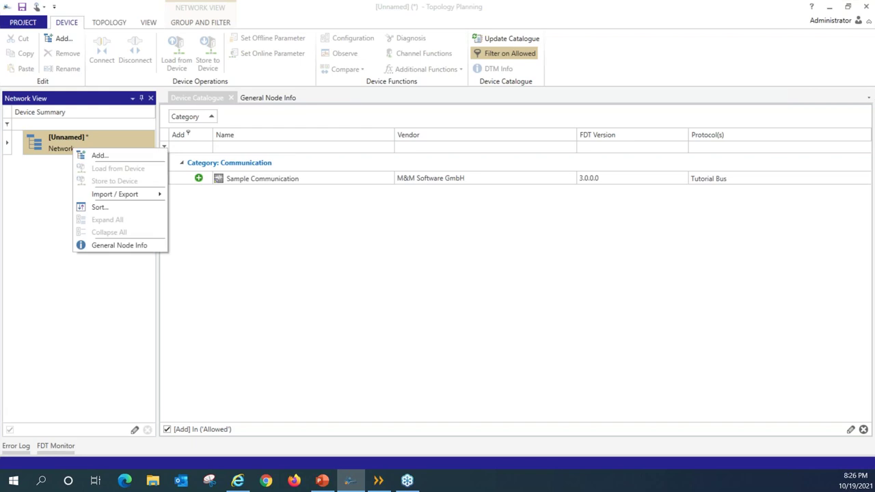
pyautogui.click(96, 155)
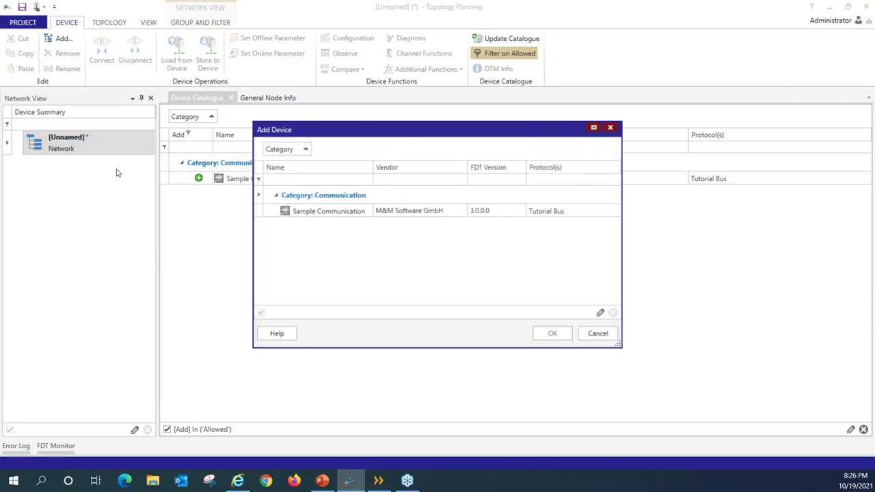
pyautogui.click(366, 215)
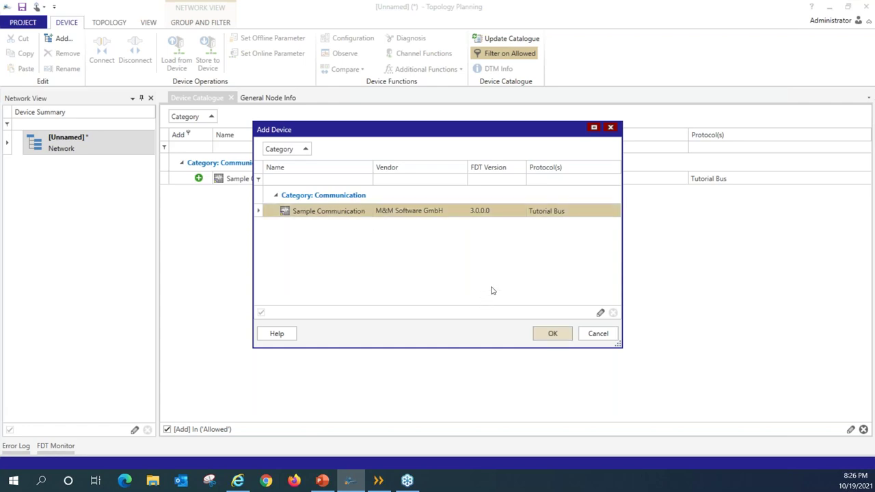
pyautogui.click(553, 334)
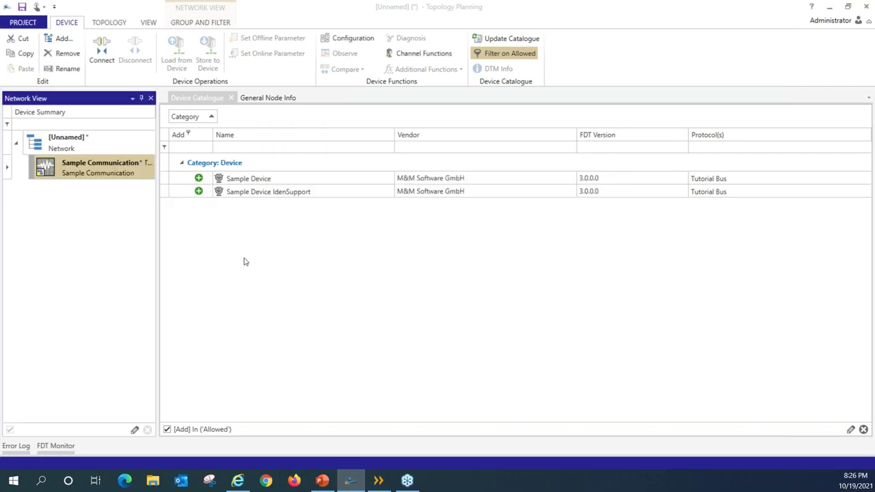
# - Add the Sample Device to the Sample Communication node in the network
pyautogui.rightClick(118, 176)
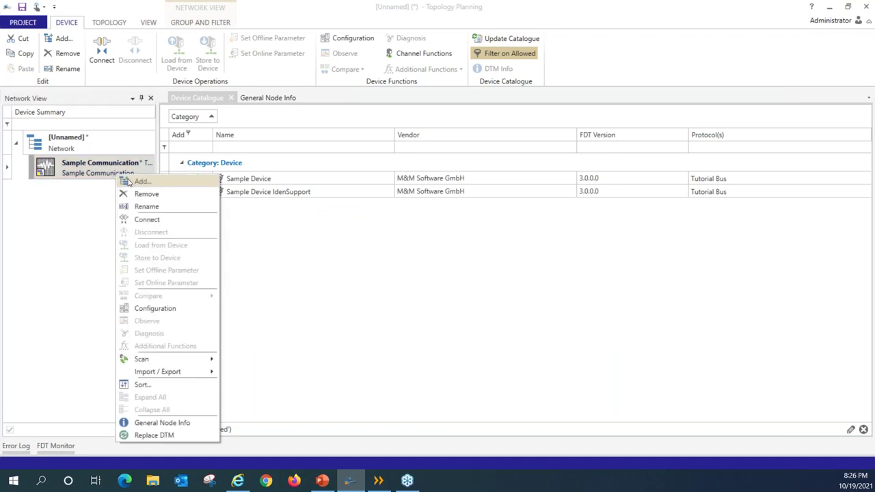
pyautogui.click(141, 181)
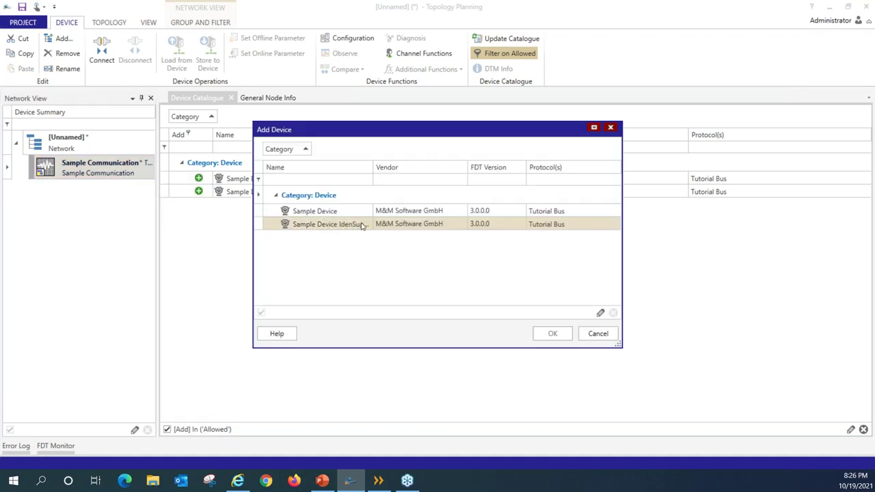
pyautogui.click(361, 216)
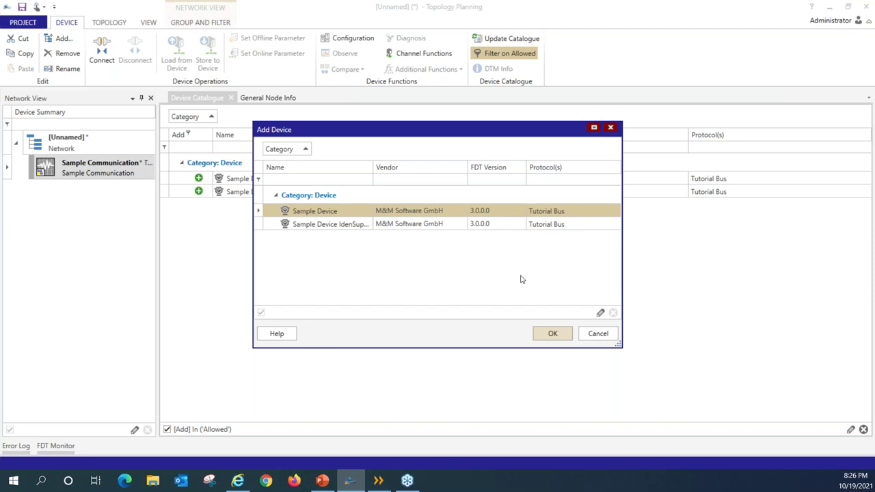
pyautogui.click(554, 334)
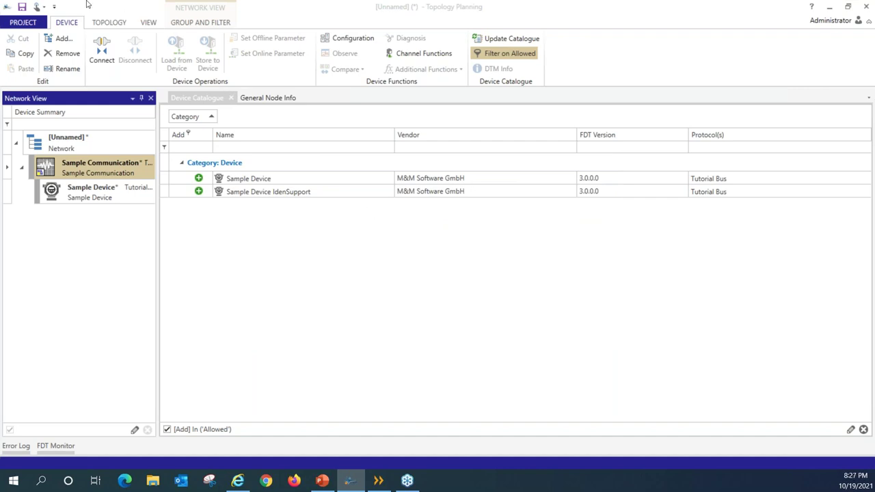
# - Open the save location options for the unnamed topology project
pyautogui.click(31, 24)
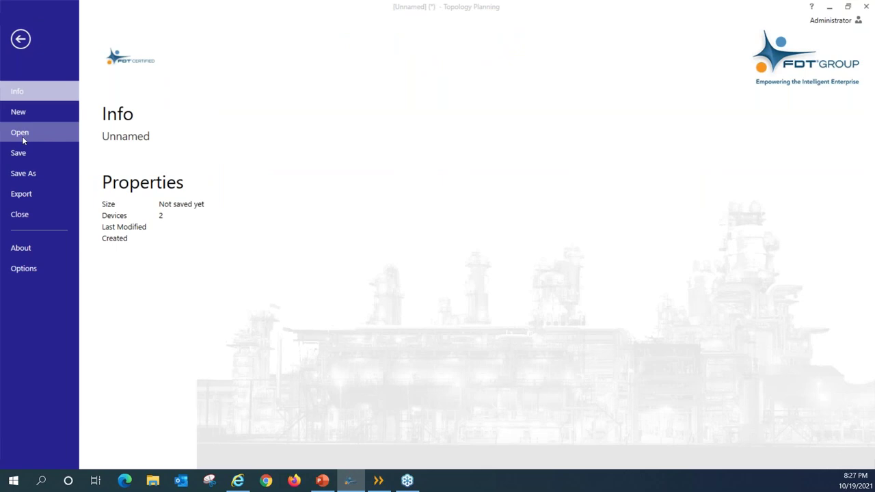
pyautogui.click(23, 156)
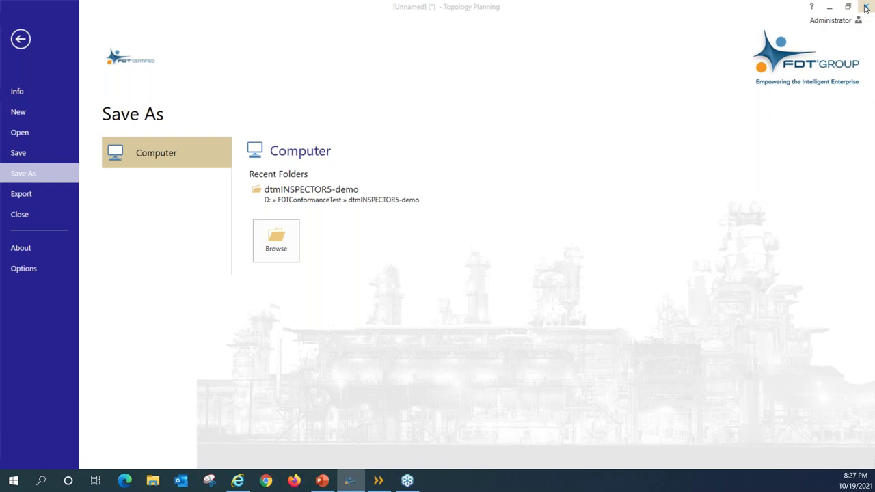
# - Minimize Topology Planning, maximize dtmINSPECTOR 5 and open the recent test campaign fdt3-5-0-21168-1.fdt3camp
pyautogui.click(832, 8)
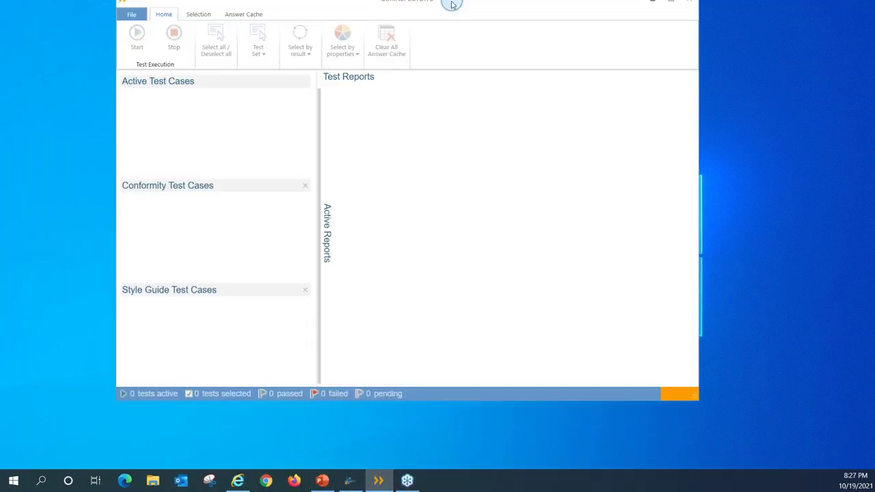
pyautogui.click(660, 41)
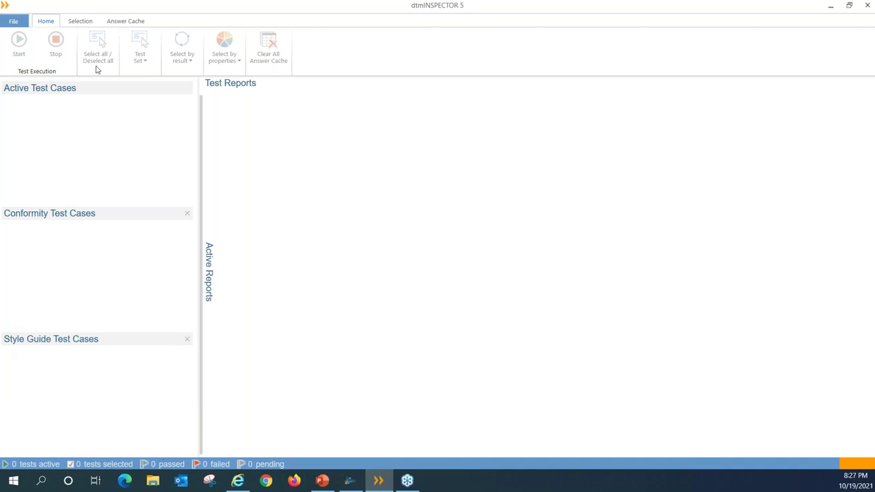
pyautogui.click(14, 23)
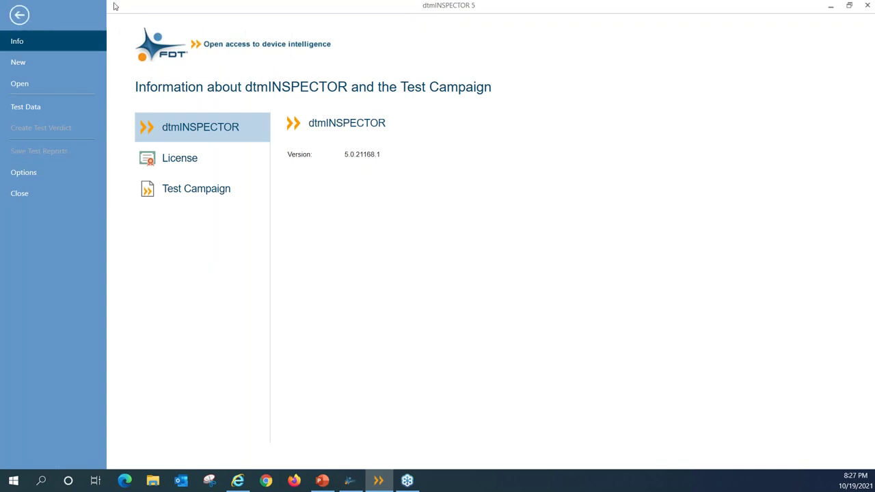
pyautogui.click(85, 82)
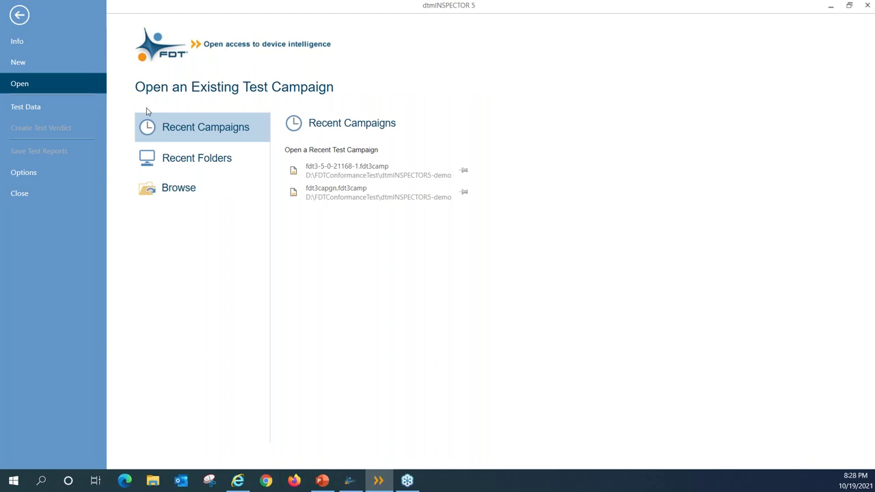
pyautogui.click(348, 173)
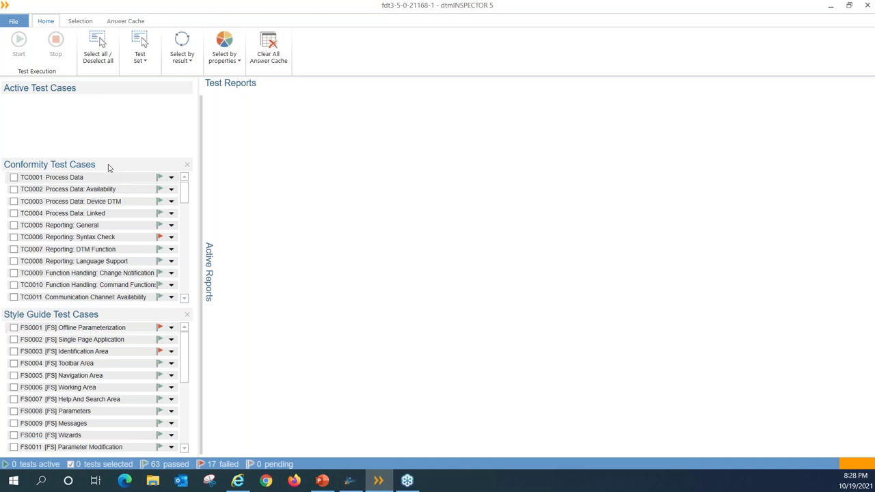
# - Look through the campaign's conformity test cases and its FS and MS style guide test cases
pyautogui.moveTo(186, 191)
pyautogui.mouseDown()
pyautogui.moveTo(185, 277)
pyautogui.moveTo(186, 185)
pyautogui.mouseUp()
pyautogui.moveTo(188, 346); pyautogui.dragTo(185, 328)
pyautogui.moveTo(185, 360)
pyautogui.mouseDown()
pyautogui.moveTo(188, 429)
pyautogui.moveTo(188, 350)
pyautogui.mouseUp()
pyautogui.moveTo(184, 342); pyautogui.dragTo(192, 397)
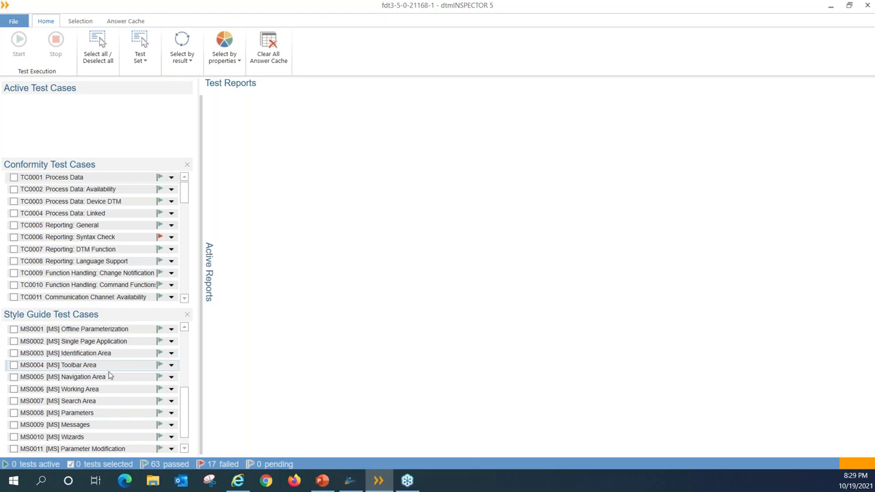
pyautogui.moveTo(186, 395); pyautogui.dragTo(184, 412)
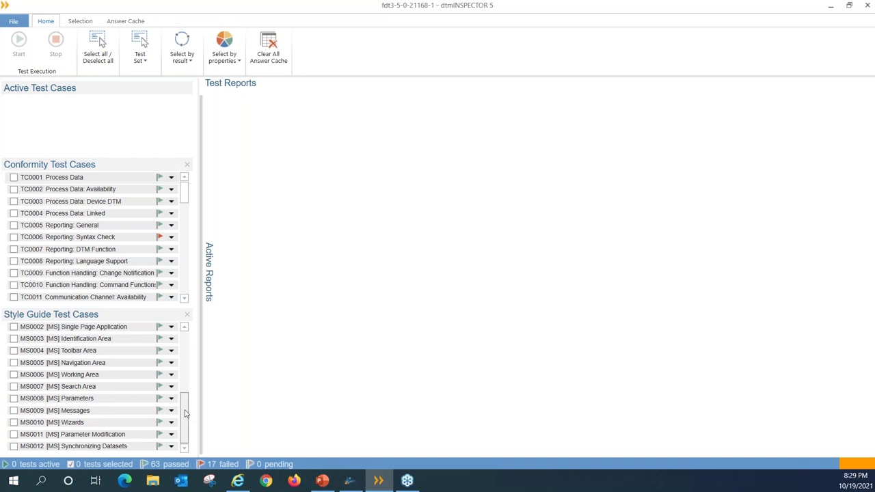
pyautogui.moveTo(184, 413); pyautogui.dragTo(185, 332)
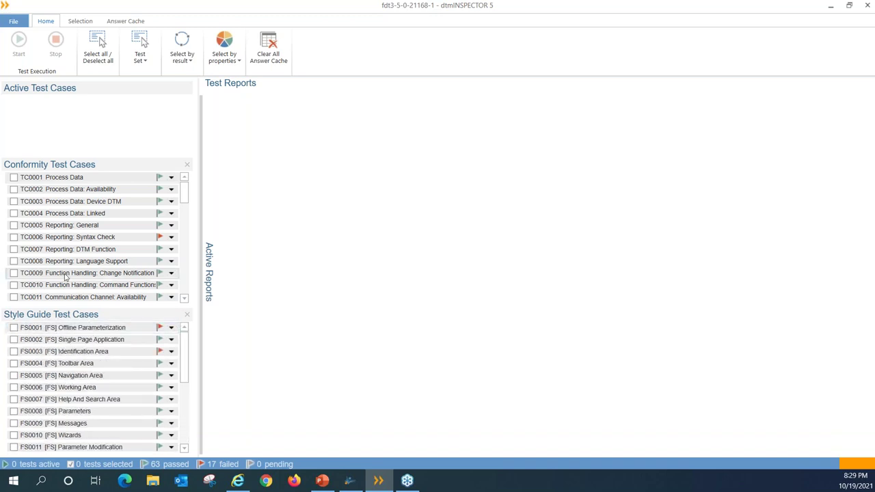
# - Select the style guide test case FS0003 [FS] Identification Area and start its execution
pyautogui.click(14, 351)
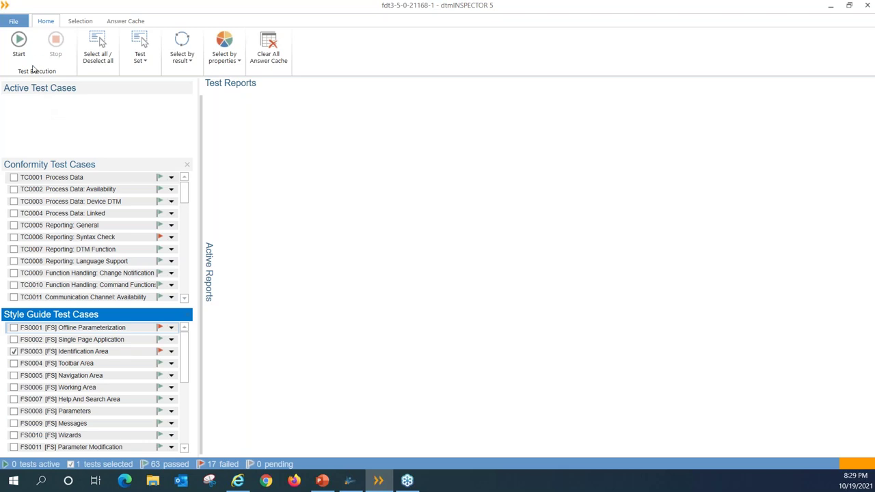
pyautogui.click(18, 44)
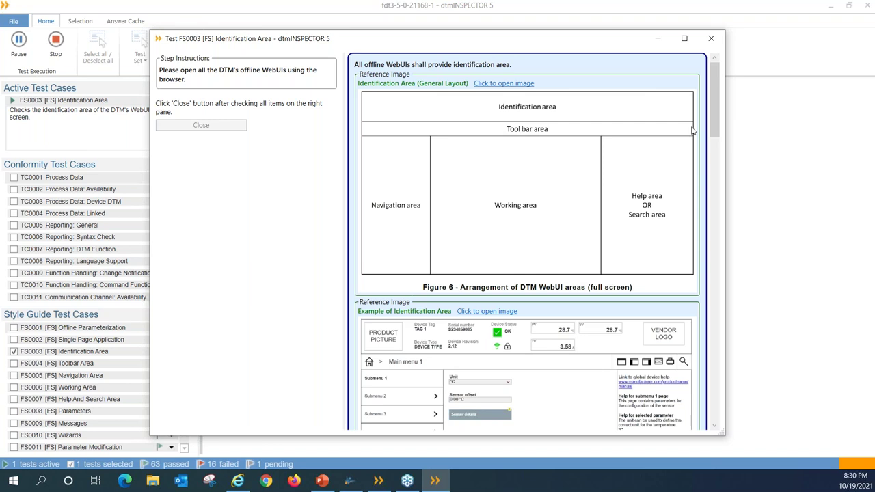
# - Mark the offline WebUI checks for providing an identification area and fixing it to the top of the WebUI as Passed
pyautogui.scroll(-3, 716, 132)
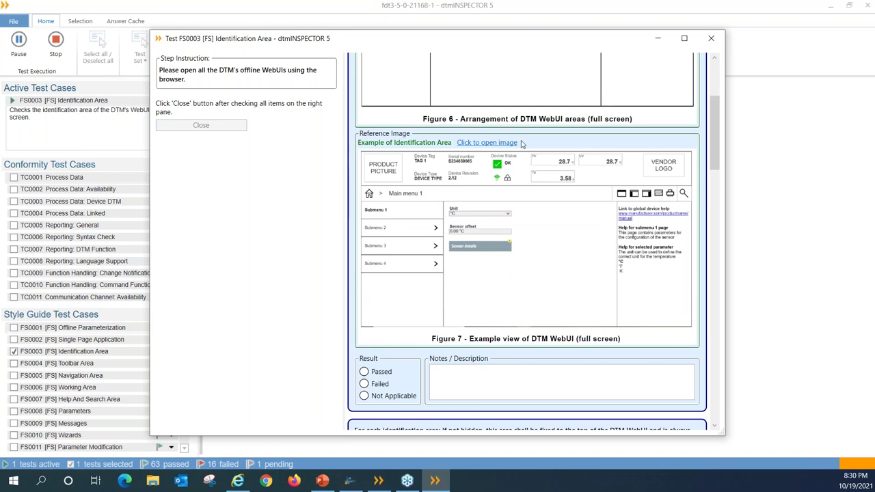
pyautogui.moveTo(714, 139); pyautogui.dragTo(715, 151)
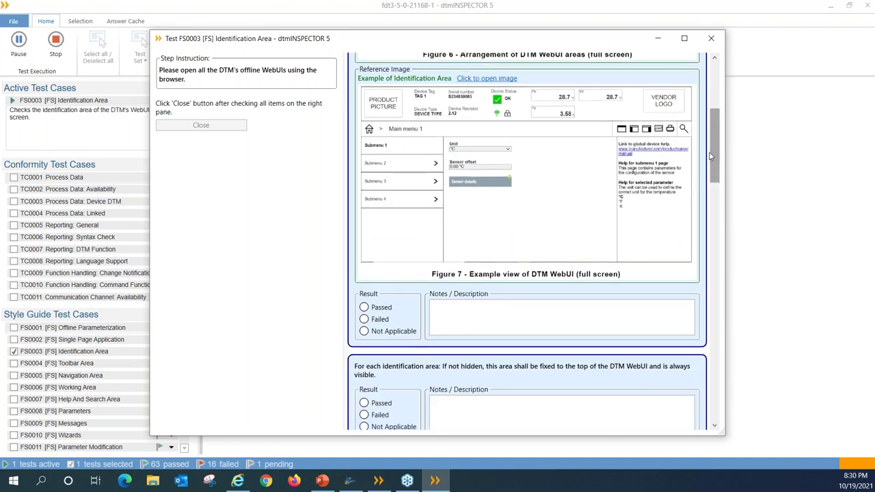
pyautogui.click(381, 312)
pyautogui.scroll(-5, 486, 293)
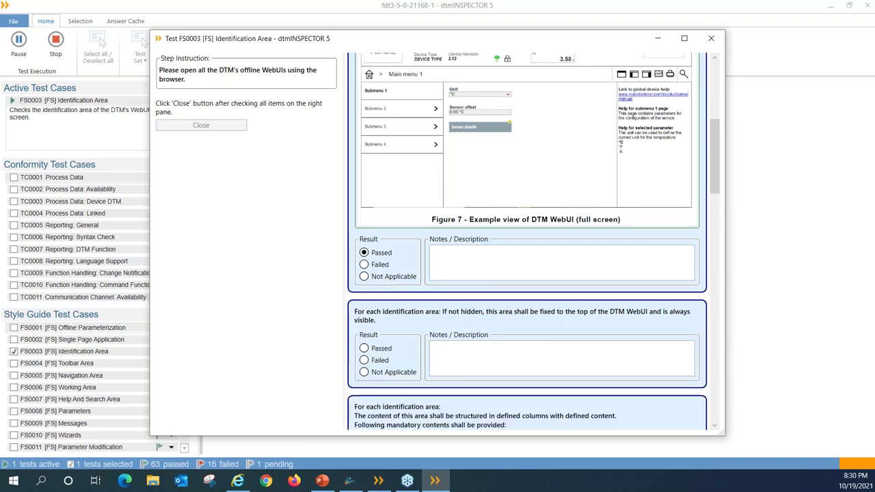
pyautogui.scroll(-1, 527, 239)
pyautogui.click(375, 239)
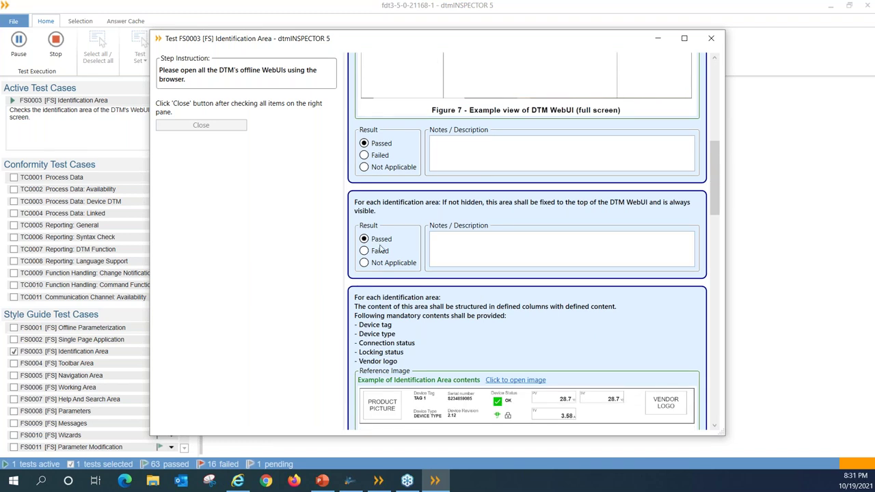
# - Mark the offline checks for the identification area's mandatory contents and its NE107 device status as Passed
pyautogui.scroll(-4, 410, 325)
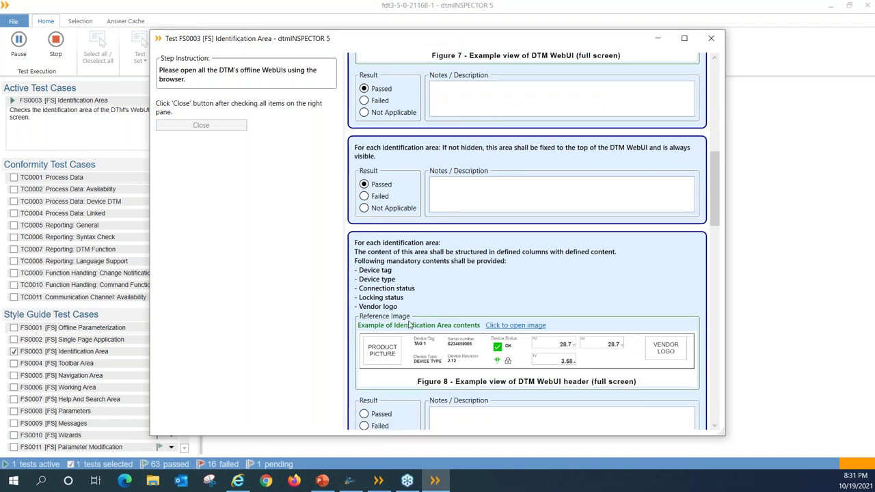
pyautogui.click(373, 359)
pyautogui.scroll(-3, 416, 338)
pyautogui.scroll(-10, 386, 336)
pyautogui.click(387, 335)
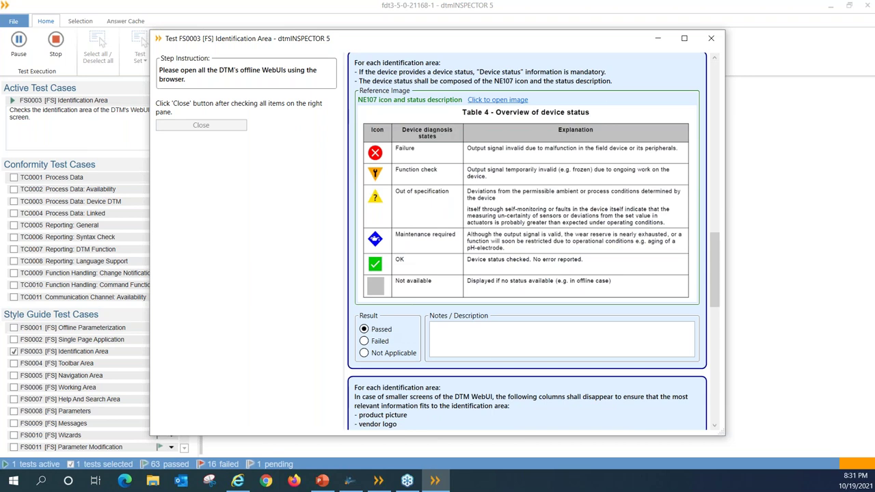
# - Mark the offline checks for disappearing columns on smaller screens and for the connection status icon as Passed
pyautogui.scroll(-3, 413, 334)
pyautogui.scroll(-4, 389, 321)
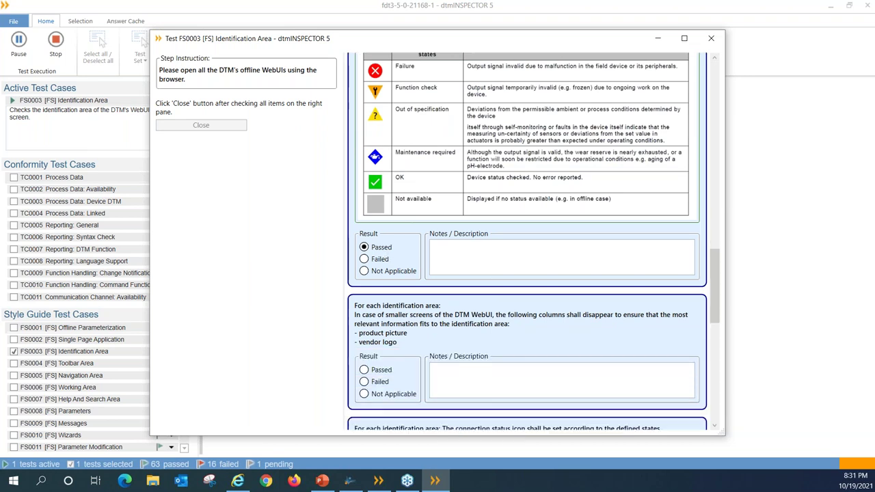
pyautogui.click(387, 316)
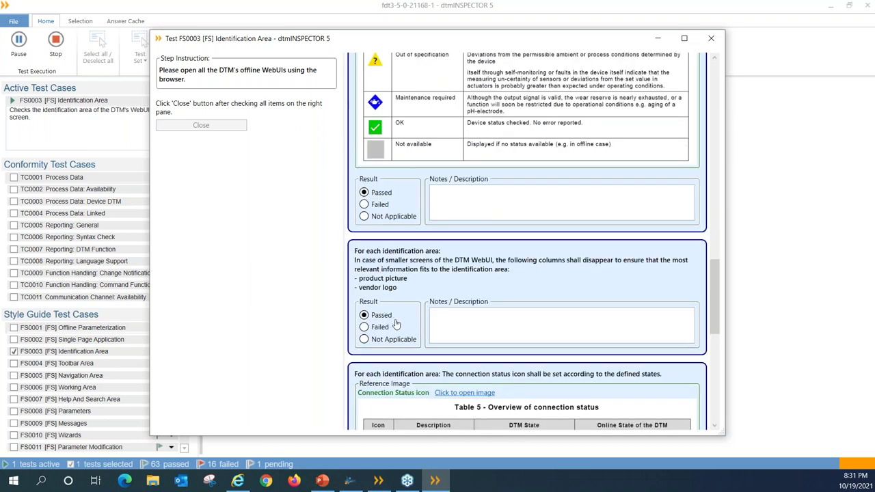
pyautogui.scroll(-4, 396, 326)
pyautogui.scroll(-7, 399, 327)
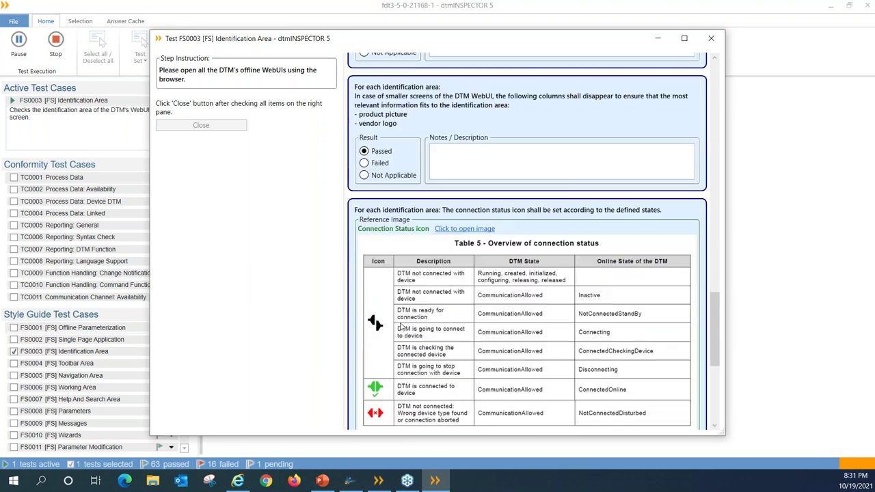
pyautogui.click(392, 327)
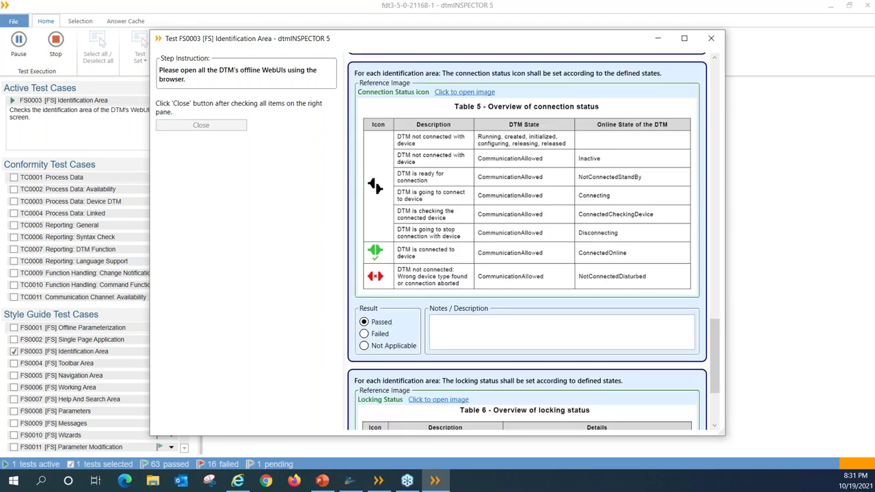
# - Mark the offline locking status check as Passed and finish the offline WebUI test step
pyautogui.scroll(-5, 392, 330)
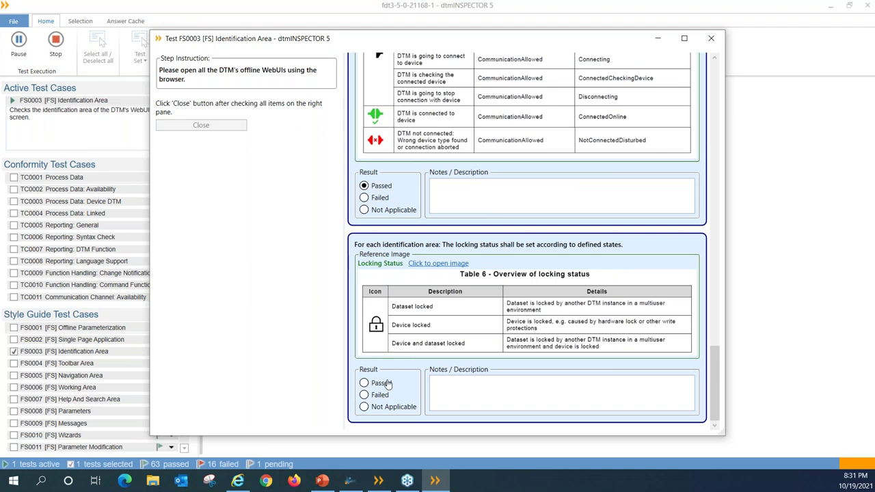
pyautogui.click(364, 383)
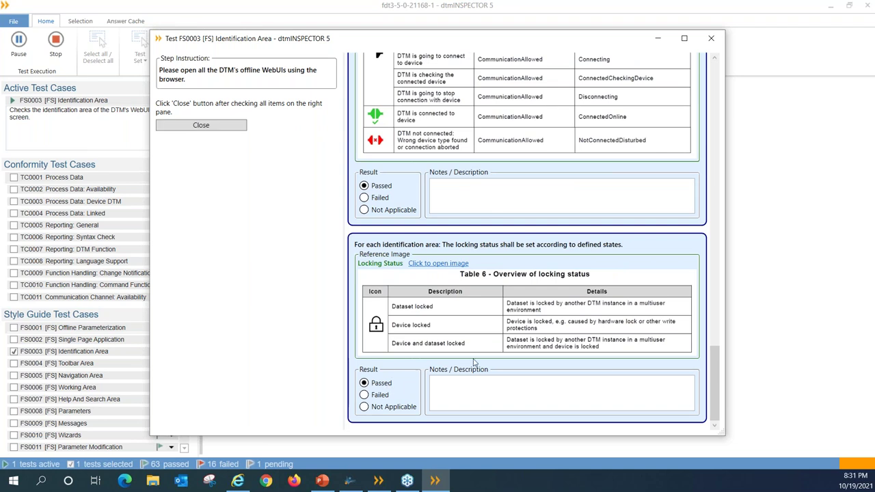
pyautogui.click(231, 127)
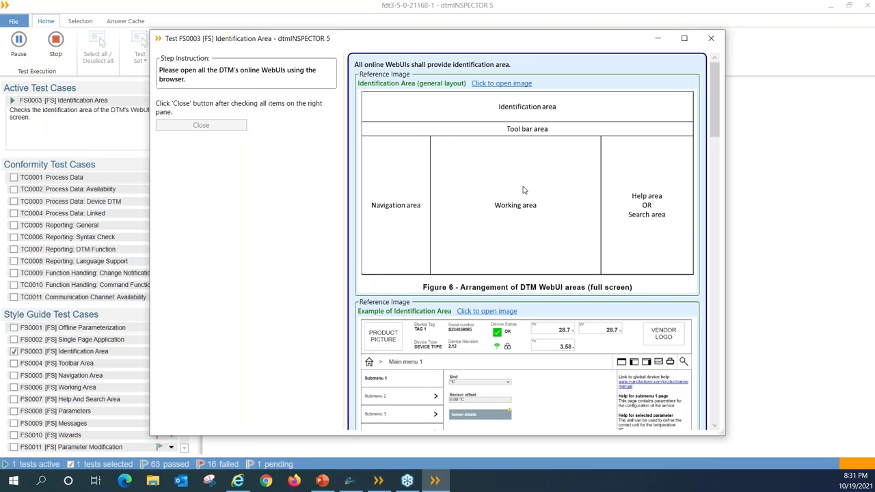
# - Look through the online WebUI checks of FS0003 and close the test window without answering them
pyautogui.moveTo(716, 107); pyautogui.dragTo(711, 403)
pyautogui.click(713, 45)
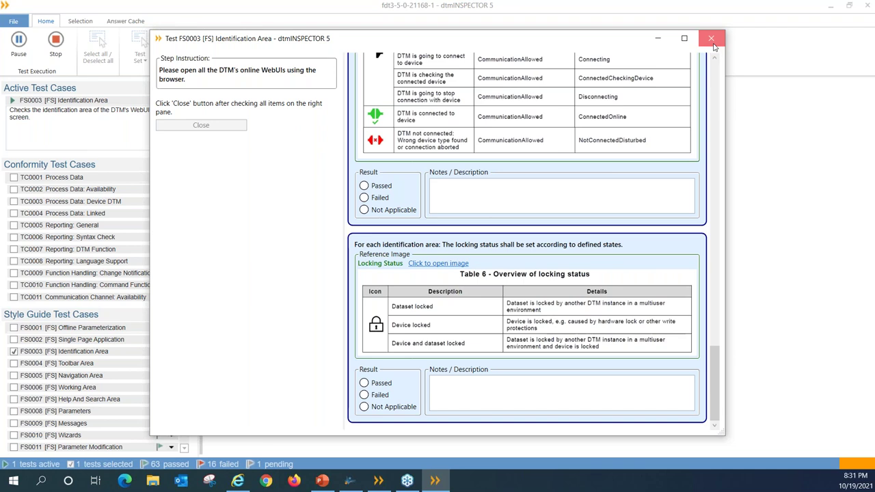
pyautogui.moveTo(184, 355)
pyautogui.mouseDown()
pyautogui.moveTo(186, 372)
pyautogui.moveTo(188, 353)
pyautogui.mouseUp()
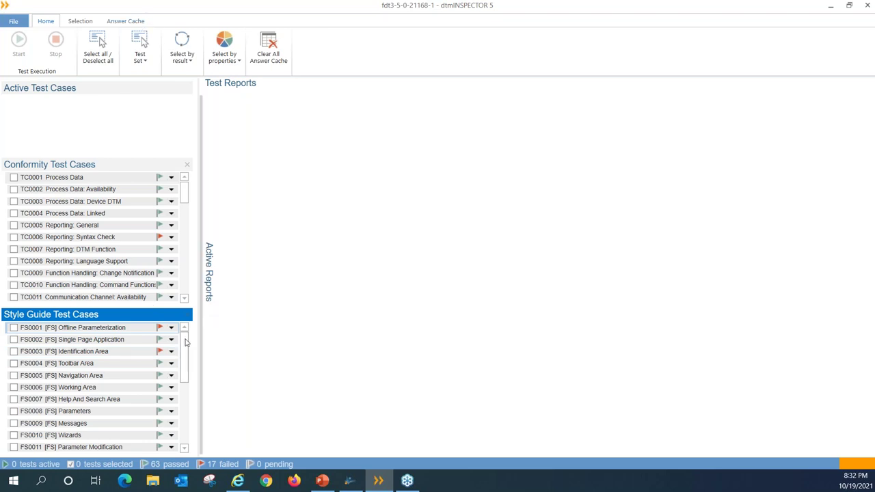
# - Leave dtmINSPECTOR for the slideshow and advance to the slide "How to get the dtmINSPECTOR5"
pyautogui.moveTo(185, 345)
pyautogui.mouseDown()
pyautogui.moveTo(189, 406)
pyautogui.moveTo(186, 330)
pyautogui.mouseUp()
pyautogui.click(831, 6)
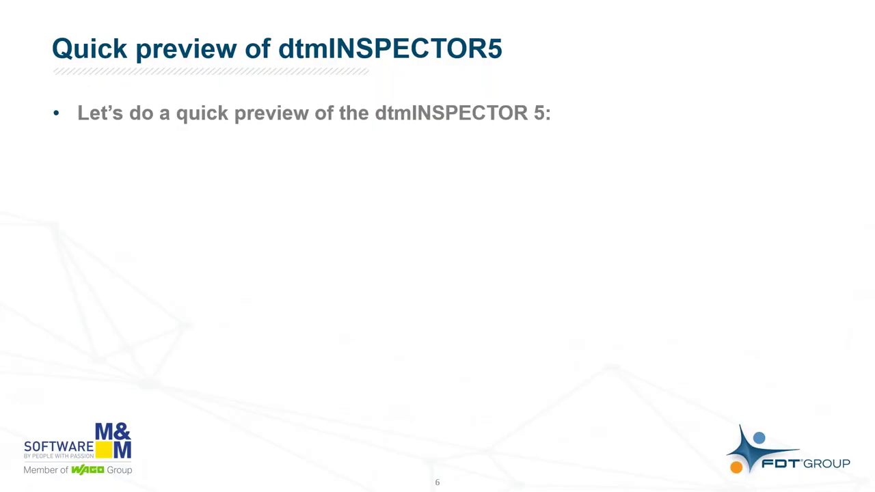
pyautogui.click(376, 203)
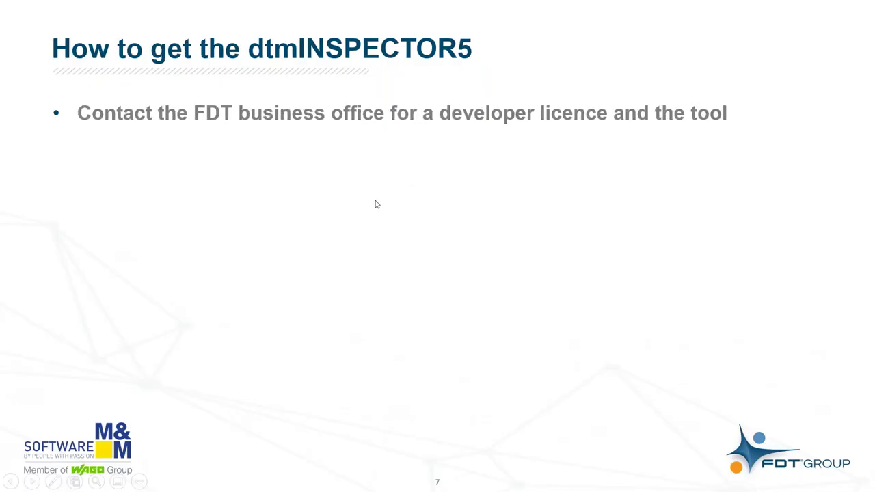
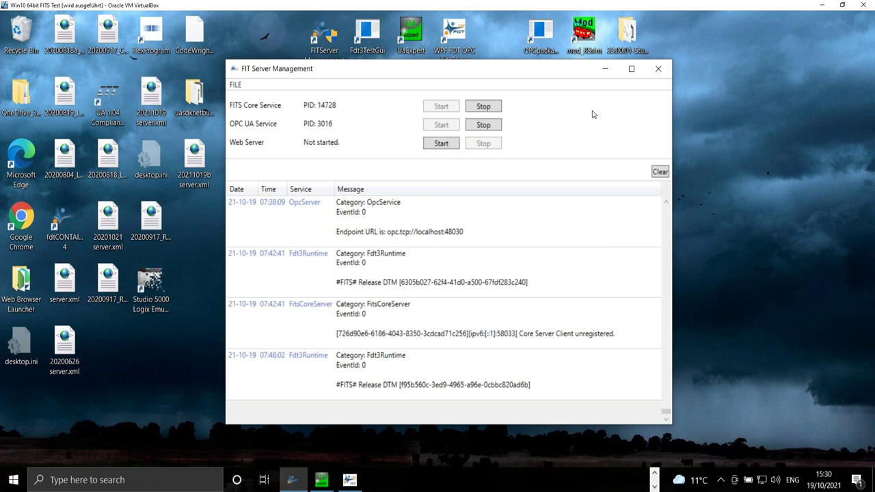
# - Switch to UaExpert, connect to the FITServer and look over the devices in its DeviceSet
pyautogui.click(321, 480)
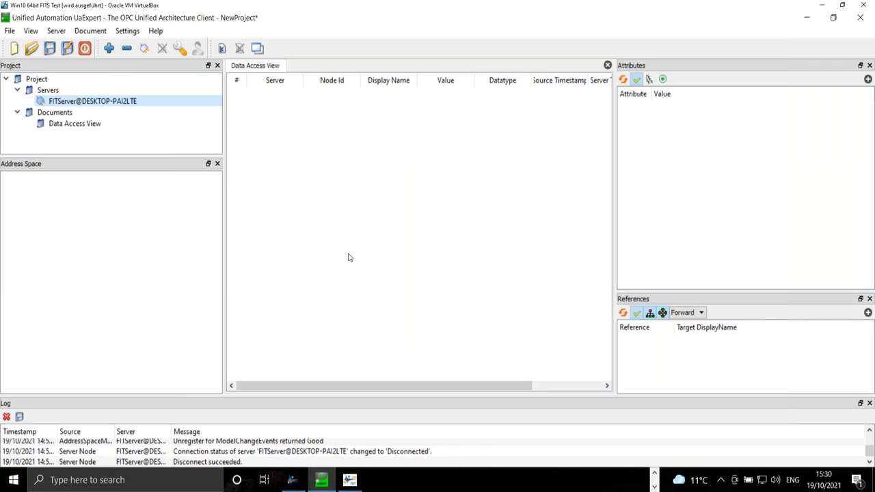
pyautogui.click(144, 48)
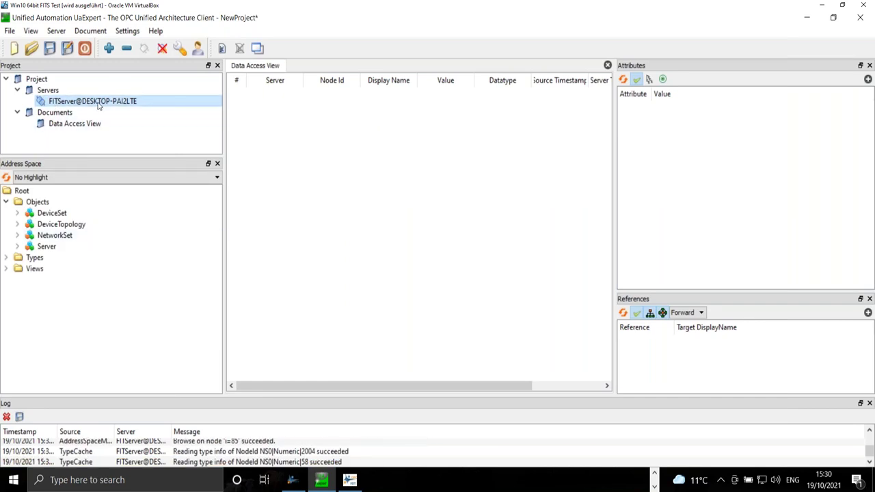
pyautogui.click(18, 214)
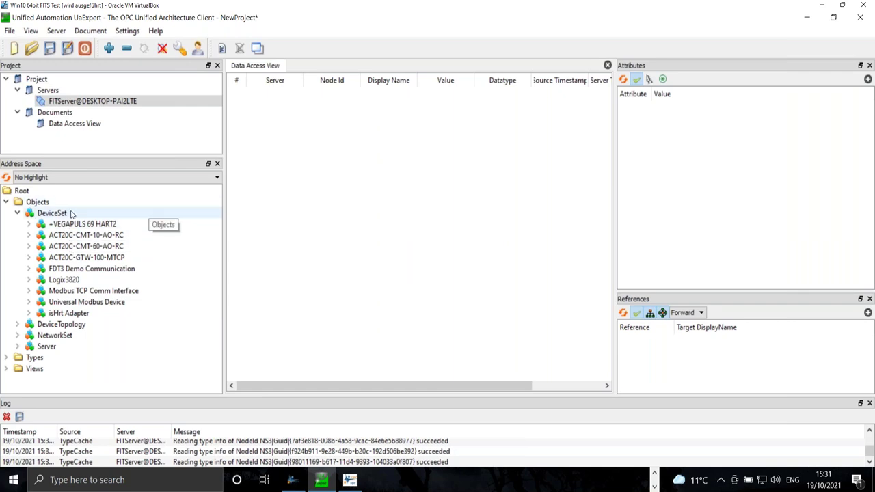
pyautogui.click(18, 213)
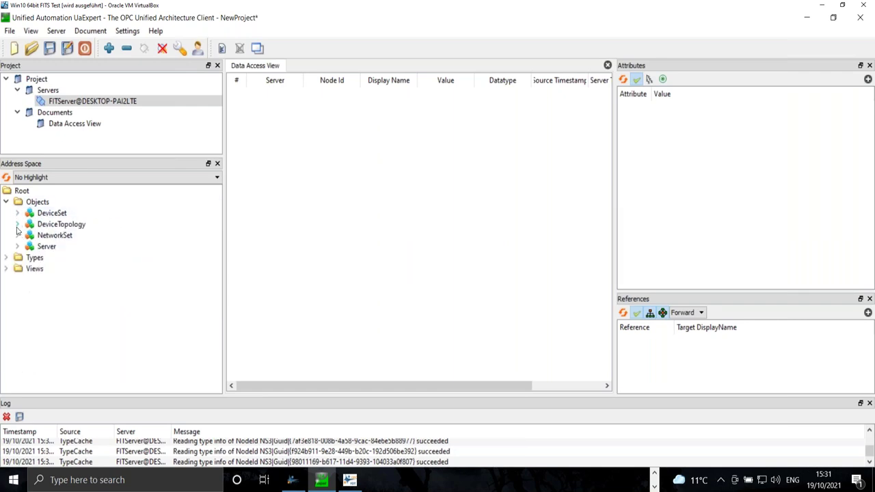
# - Review the contents of NetworkSet and DeviceSet in the address space, then expand DeviceTopology
pyautogui.click(18, 235)
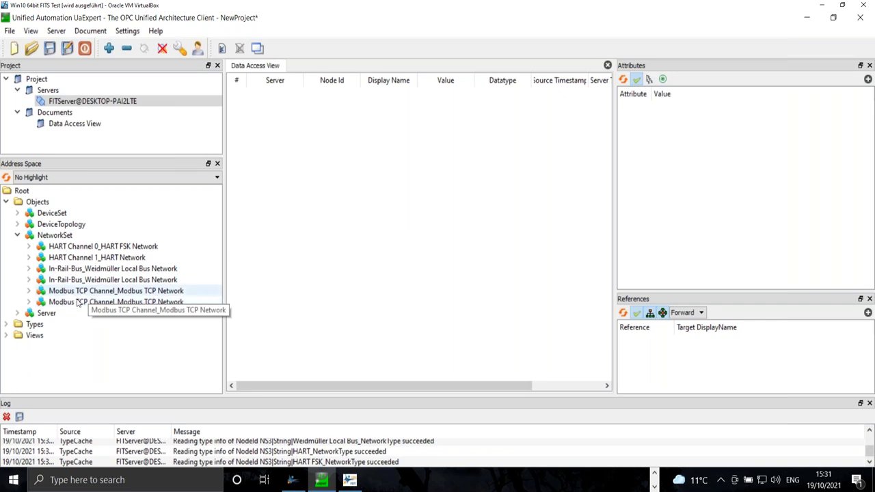
pyautogui.click(17, 235)
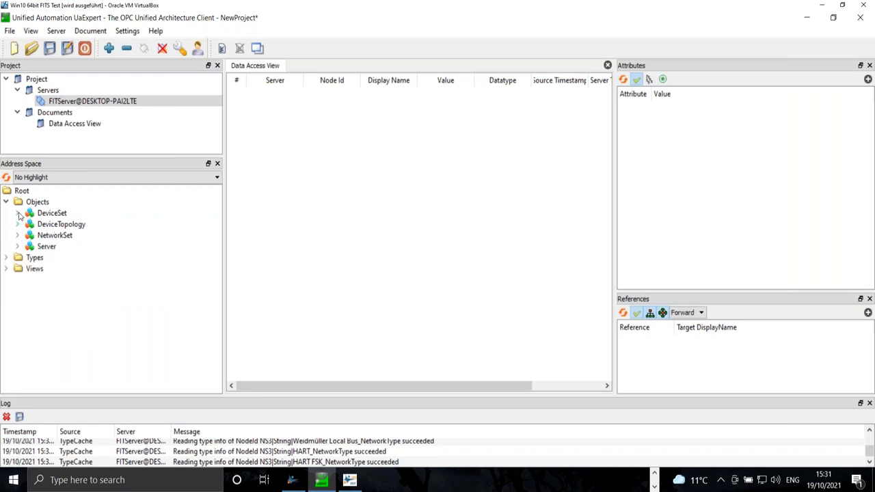
pyautogui.click(17, 213)
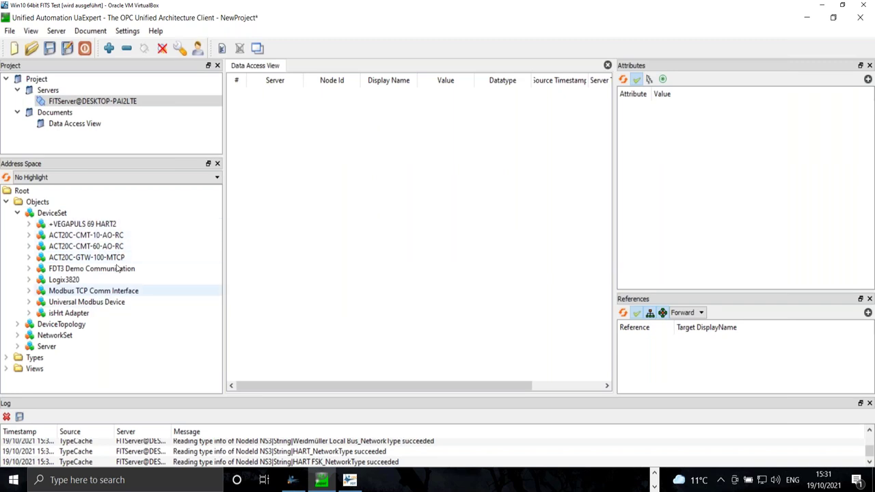
pyautogui.click(17, 213)
pyautogui.click(17, 225)
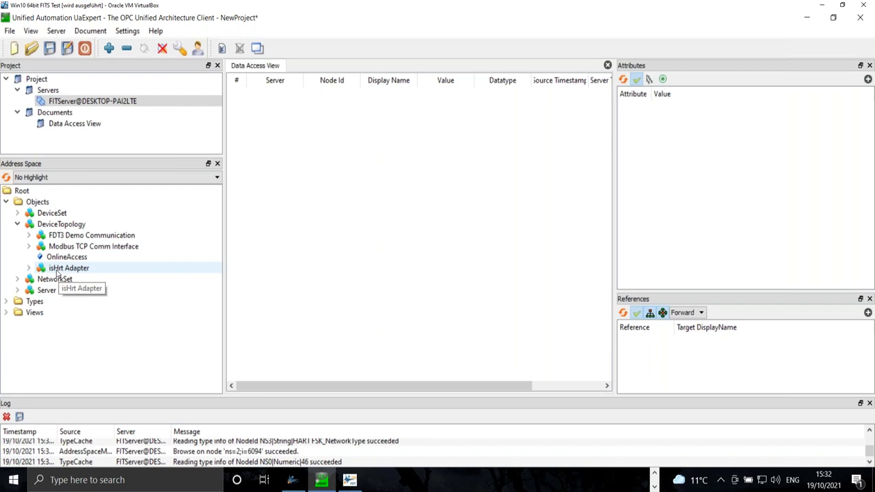
# - Expand FDT3 Demo Communication in DeviceTopology through channel0_supported_CP and HART Channel 0_HART FSK Network down to the contents of HART FSK_required_CP
pyautogui.click(28, 235)
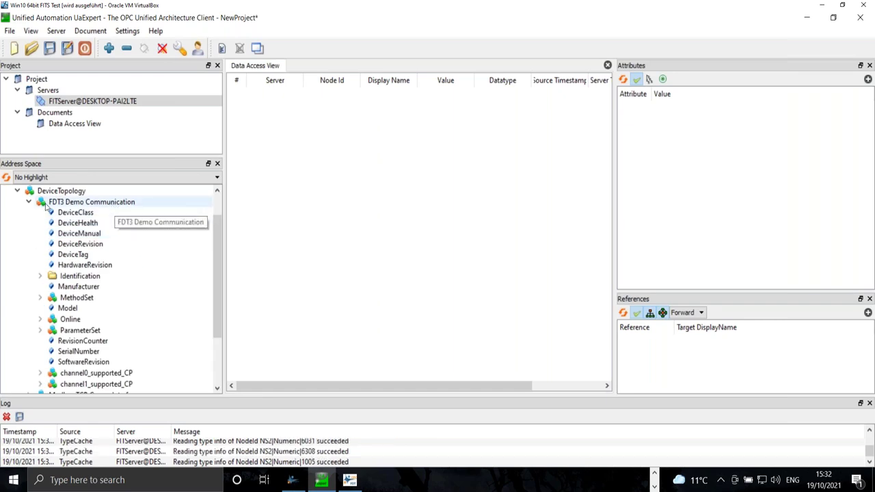
pyautogui.click(29, 204)
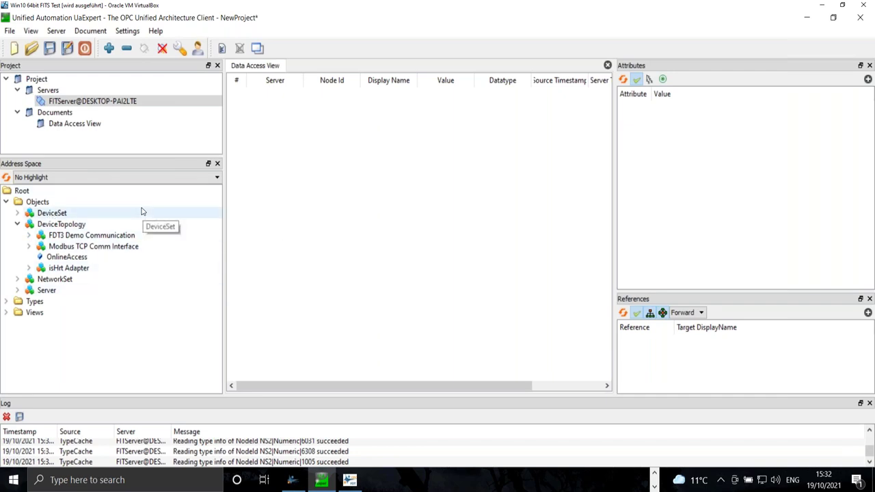
pyautogui.click(28, 235)
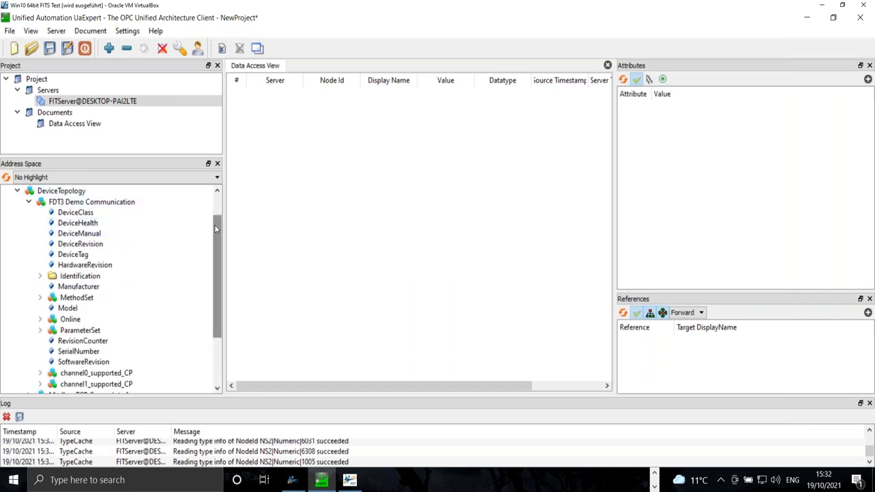
pyautogui.moveTo(214, 229)
pyautogui.mouseDown()
pyautogui.moveTo(215, 252)
pyautogui.moveTo(220, 228)
pyautogui.mouseUp()
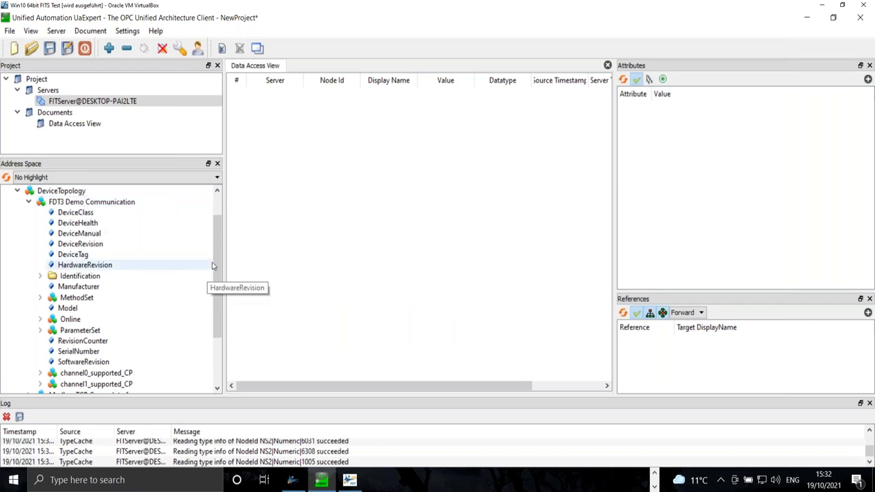
pyautogui.moveTo(215, 259); pyautogui.dragTo(214, 311)
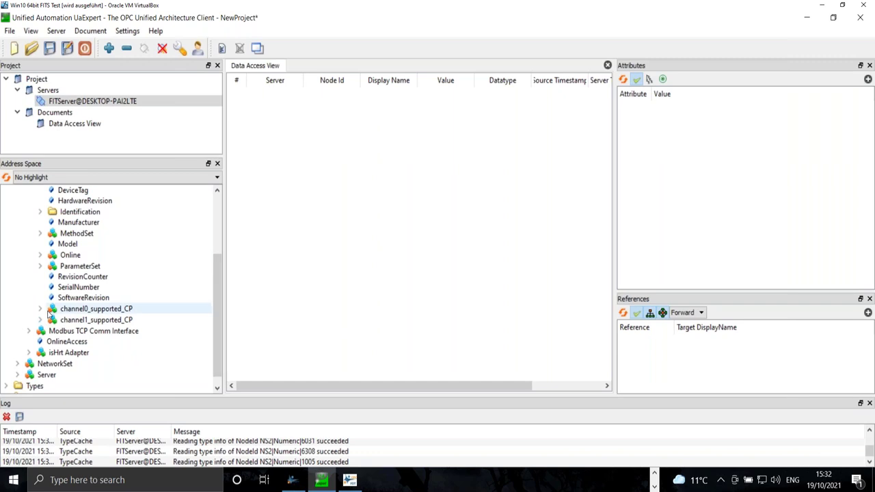
pyautogui.click(40, 309)
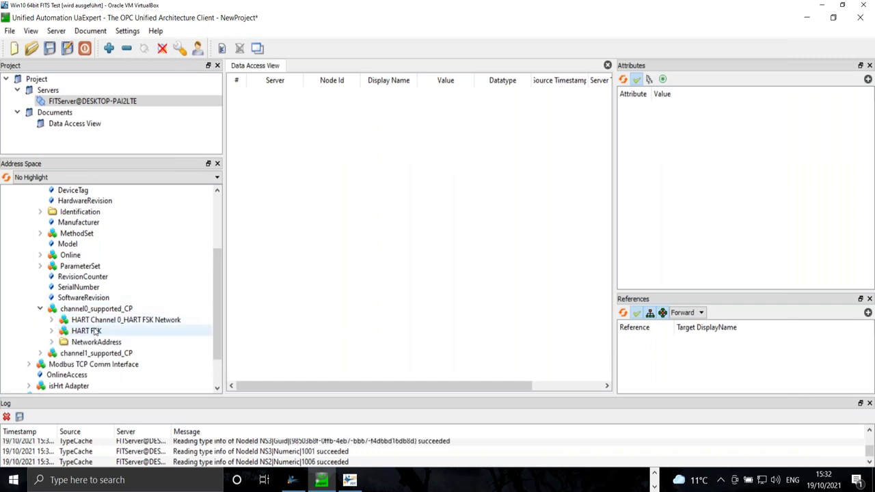
pyautogui.click(51, 320)
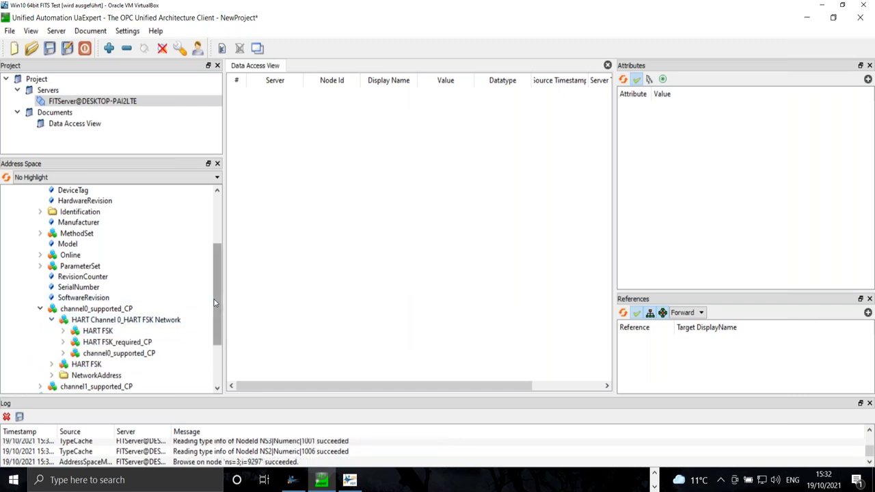
pyautogui.scroll(-2, 214, 303)
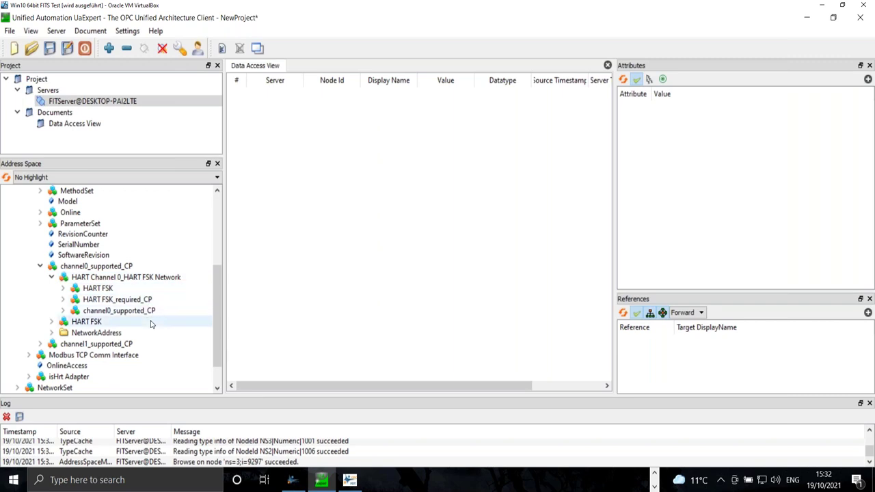
pyautogui.click(63, 299)
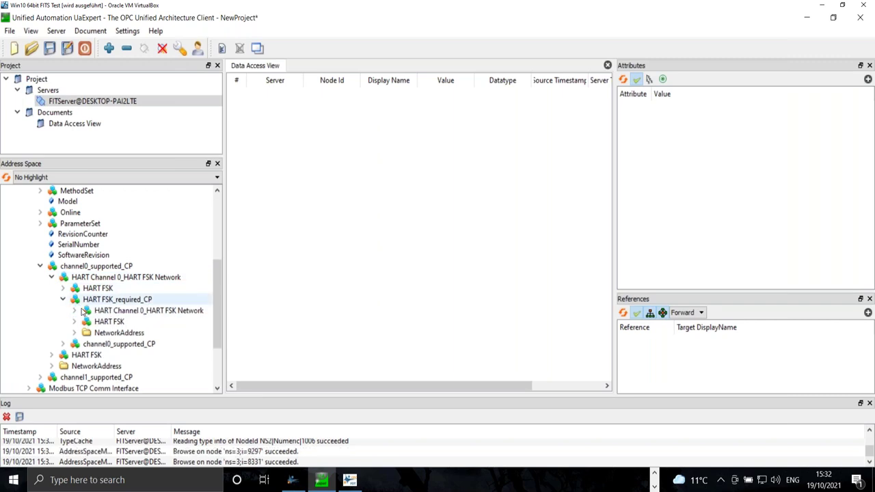
# - Inspect the attributes and references of HART FSK_required_CP and set the reference direction to Both
pyautogui.click(144, 302)
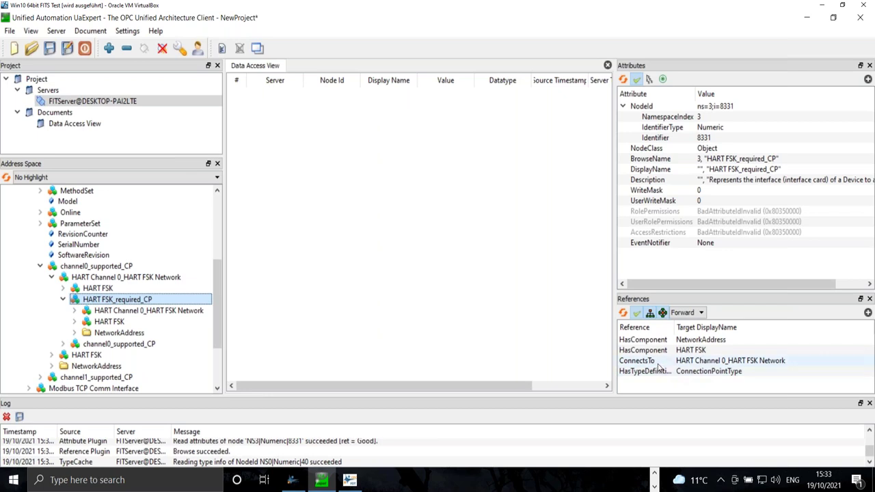
pyautogui.moveTo(749, 367)
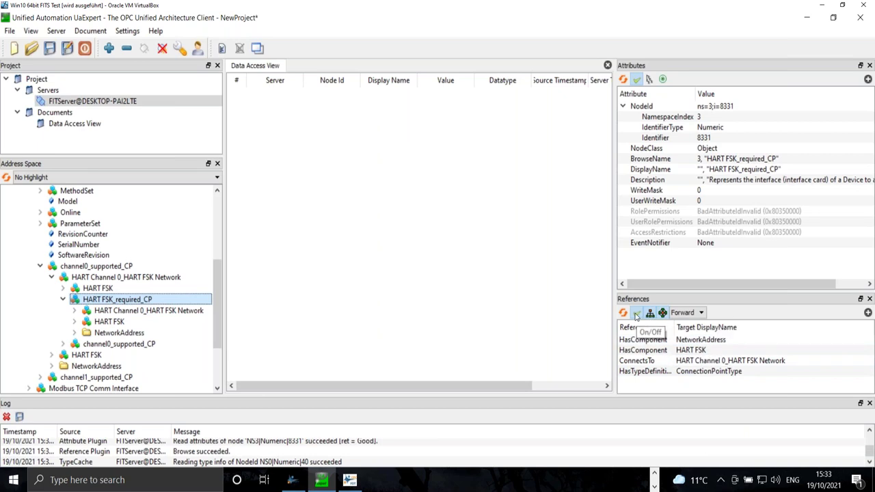
pyautogui.click(700, 313)
pyautogui.click(684, 340)
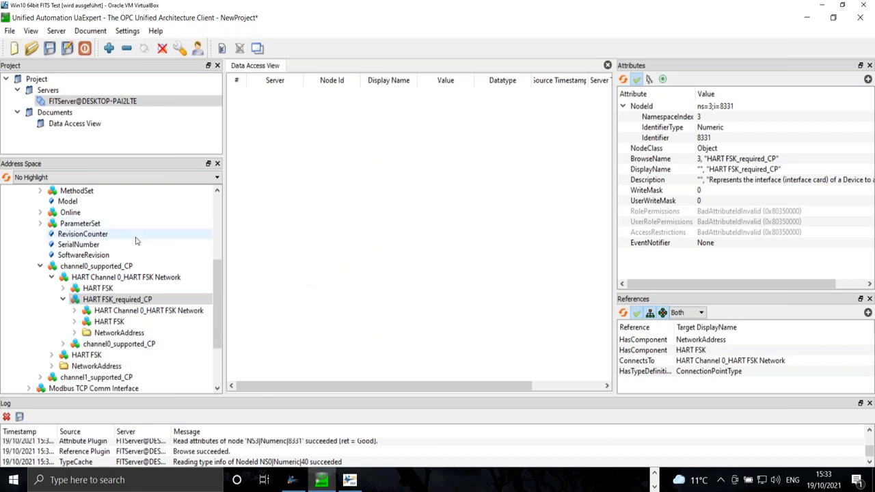
# - Switch to FDT Client OPC UA, search the discovery server opc.tcp://localhost:48030 and connect to the FDT_OPC_UA_Mapping_Demo_Project server
pyautogui.click(349, 480)
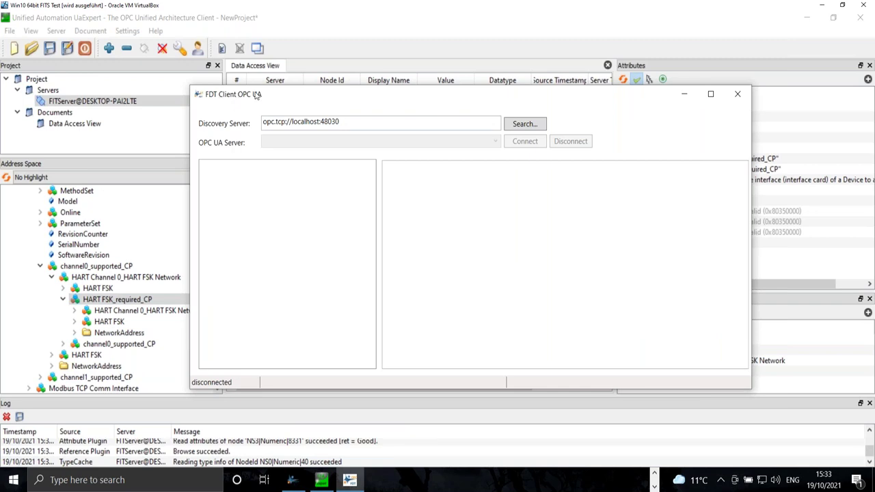
pyautogui.click(544, 124)
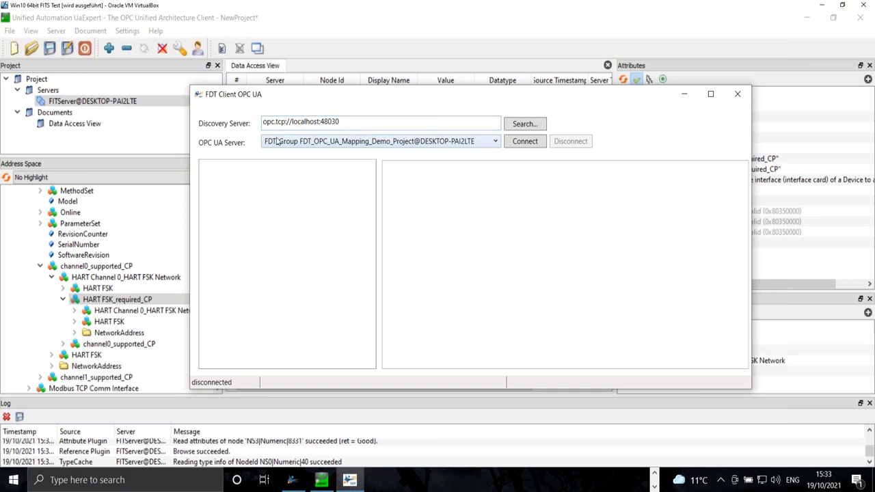
pyautogui.click(531, 142)
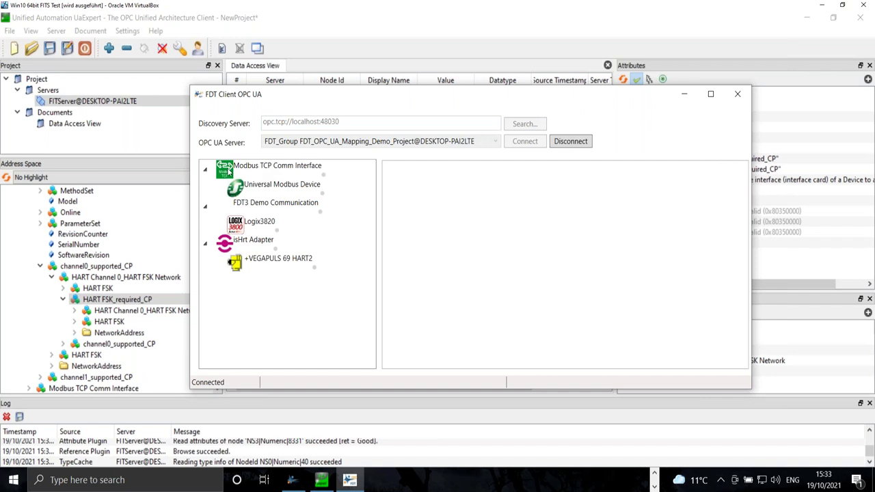
# - View the identification data of the communication nodes Modbus TCP Comm Interface, FDT3 Demo Communication and isHrt Adapter
pyautogui.click(257, 203)
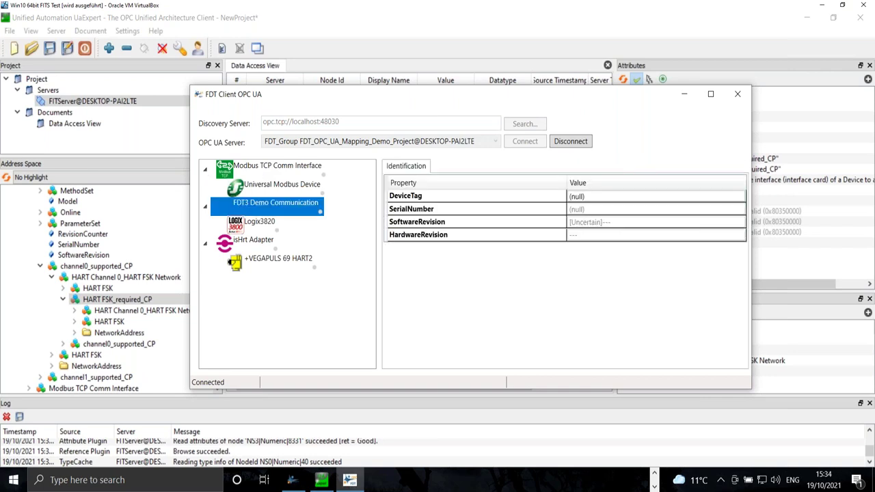
pyautogui.click(271, 170)
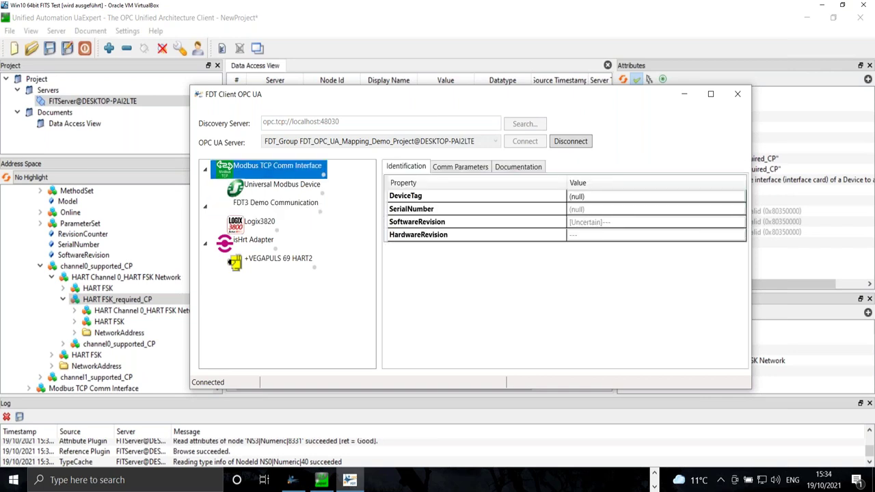
pyautogui.click(275, 206)
pyautogui.click(271, 245)
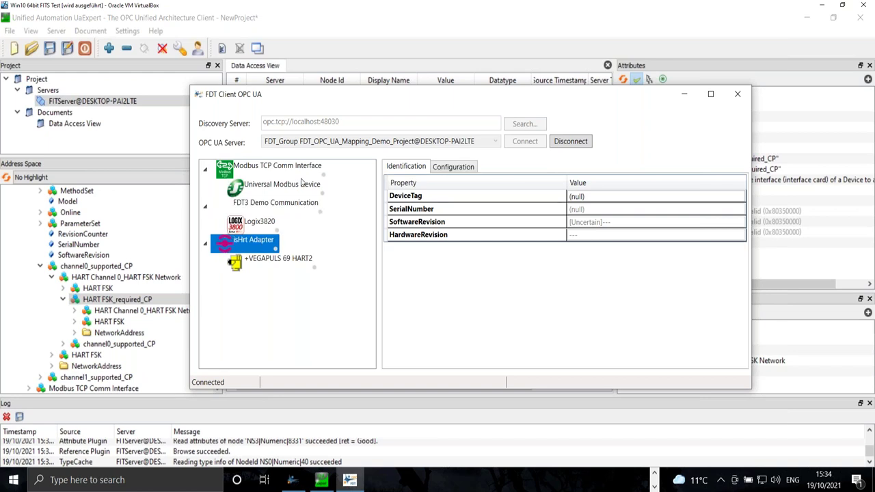
pyautogui.click(292, 171)
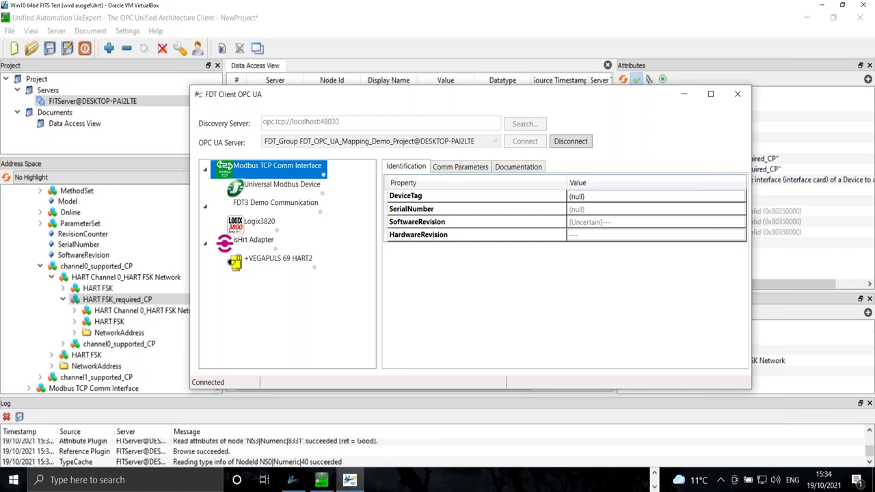
pyautogui.click(285, 208)
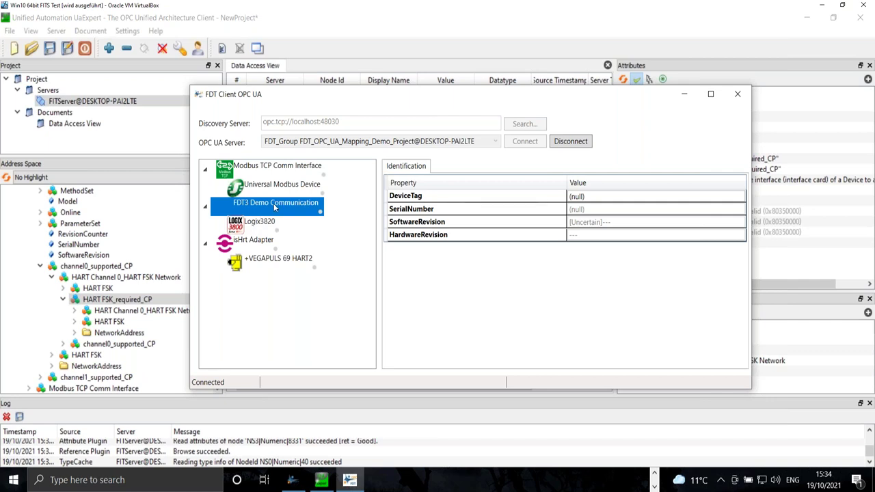
# - View the identification data of the field devices Logix3820, Universal Modbus Device and +VEGAPULS 69 HART2, including the Modbus TCP Comm Interface
pyautogui.click(259, 222)
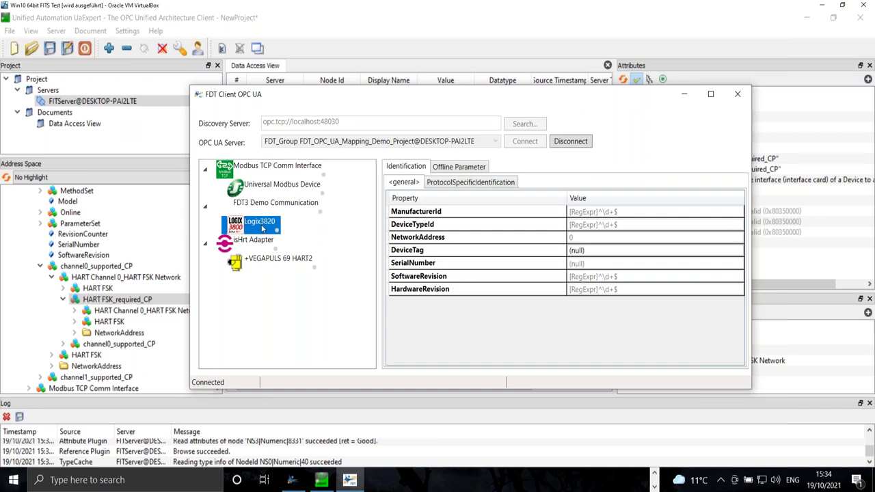
pyautogui.click(279, 171)
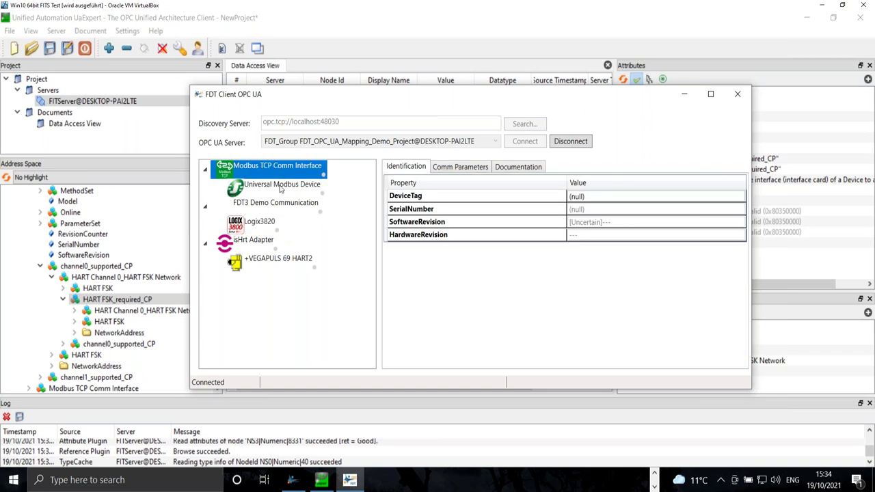
pyautogui.click(280, 186)
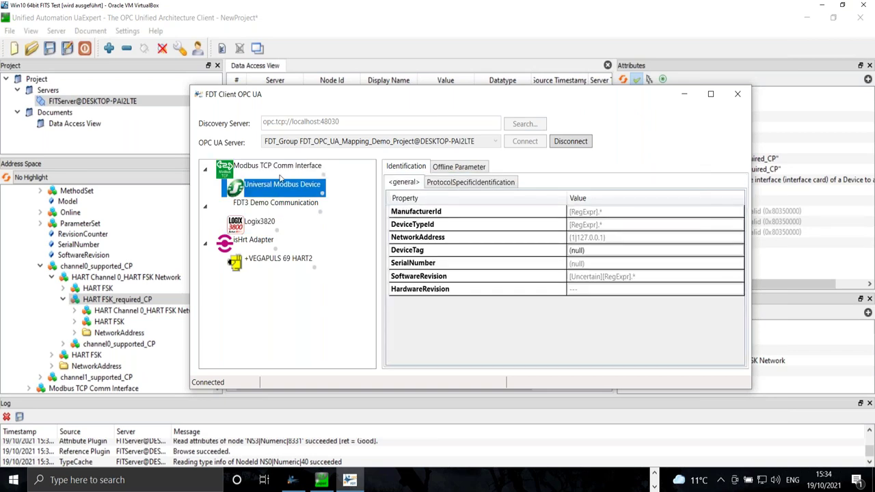
pyautogui.click(280, 262)
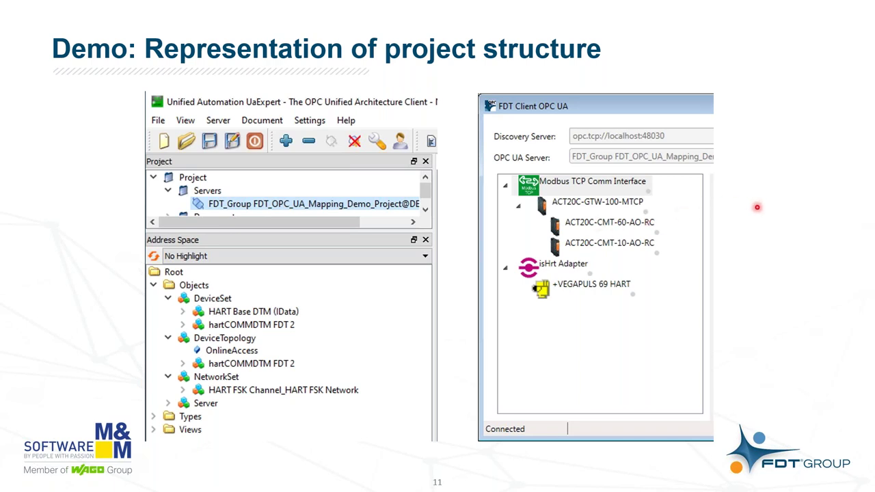
pyautogui.press('Right')
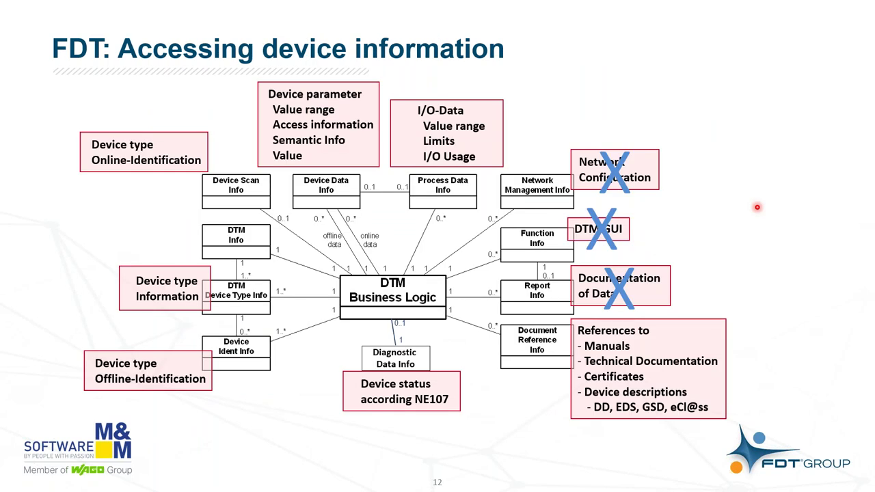
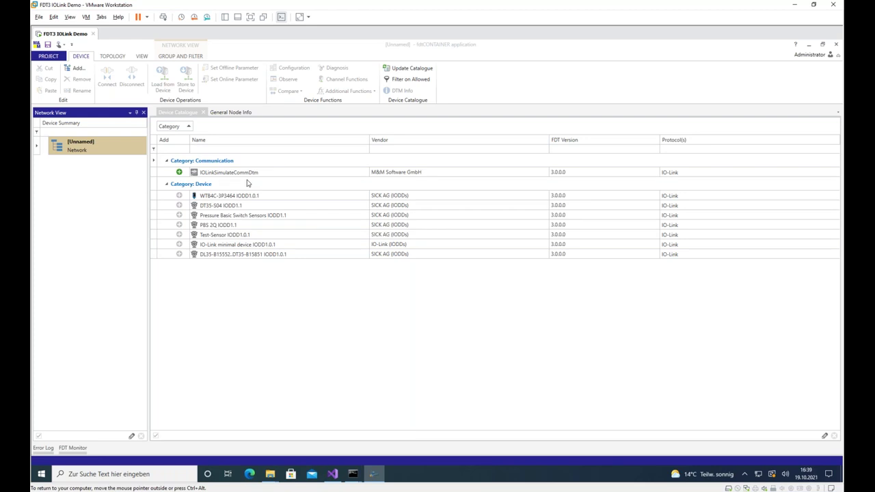
# - In fdtCONTAINER, add IOLinkSimulateCommDtm with the device DT35-S04 IODD1.1 beneath it, and connect both
pyautogui.click(181, 173)
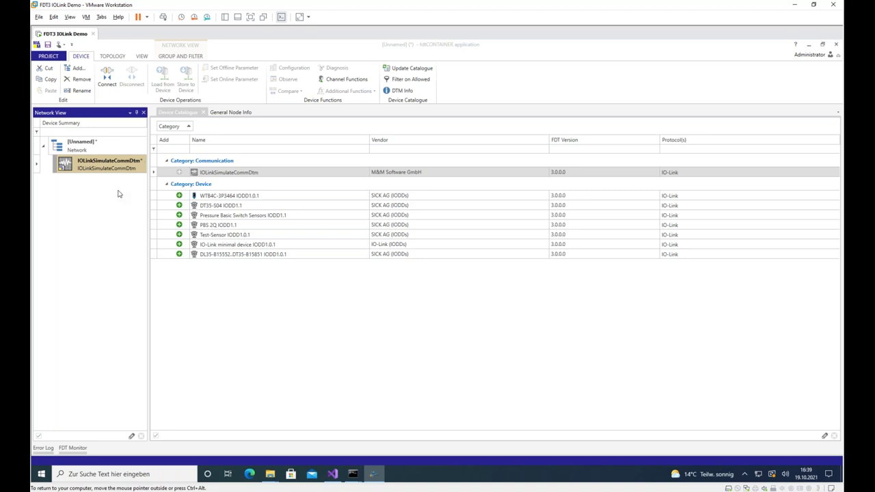
pyautogui.click(179, 206)
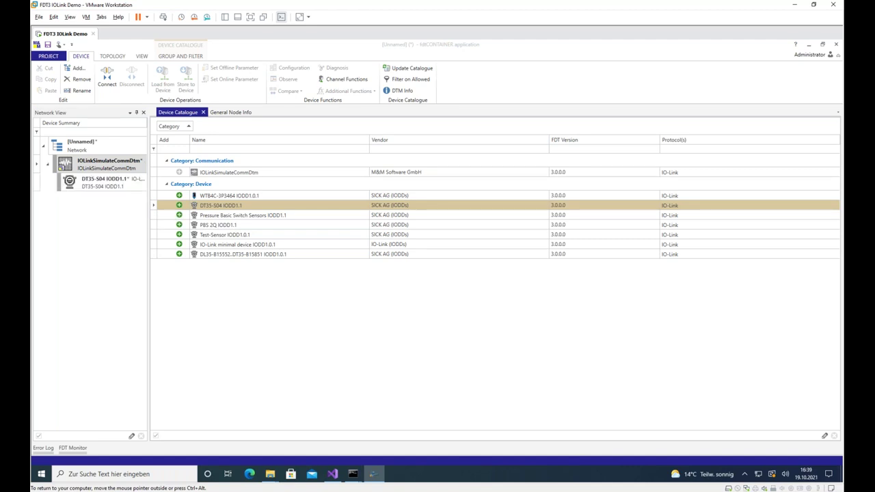
pyautogui.click(90, 166)
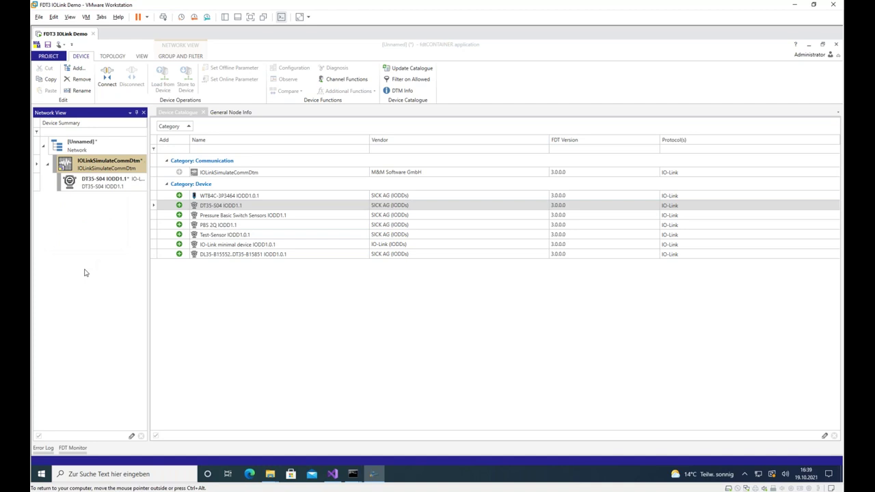
pyautogui.moveTo(87, 166)
pyautogui.click(106, 77)
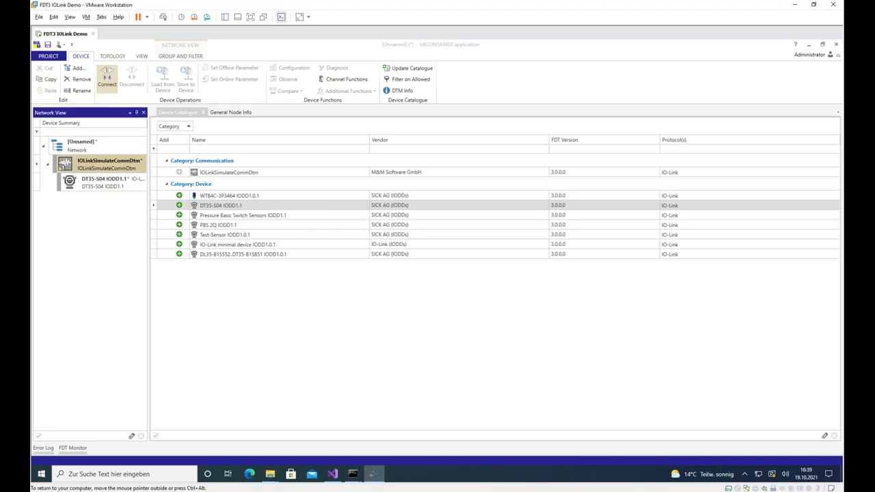
pyautogui.click(89, 182)
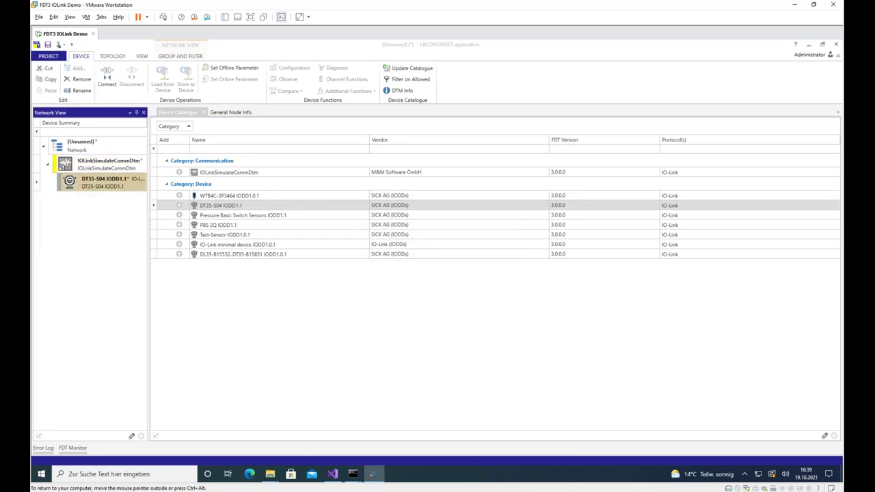
pyautogui.click(107, 77)
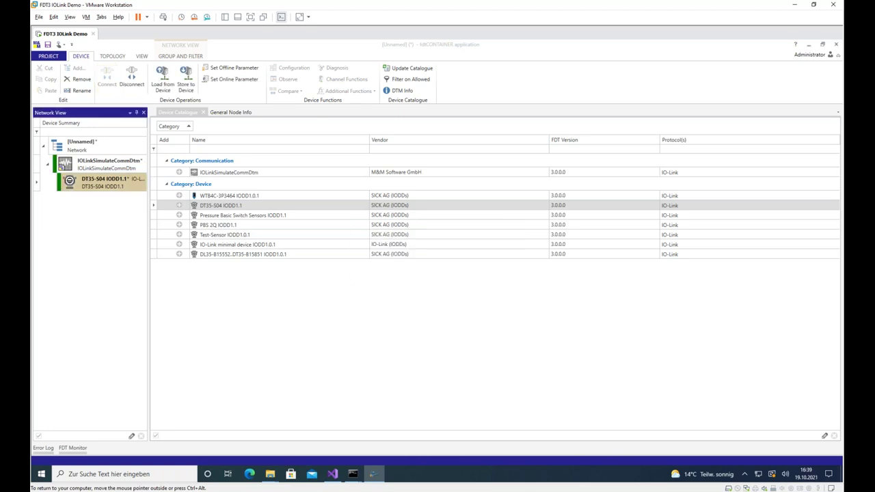
# - Load the parameters of DT35-S04 IODD1.1 from the device, and disconnect the device and its communication DTM
pyautogui.moveTo(97, 188)
pyautogui.click(164, 80)
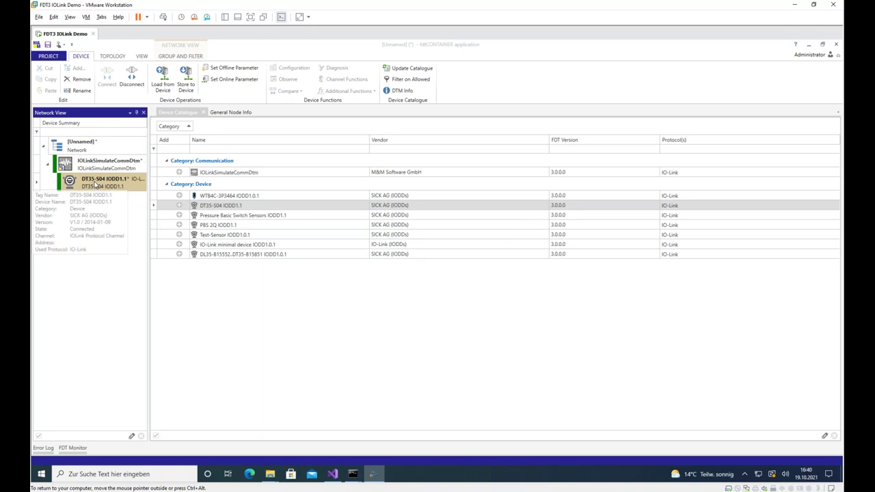
pyautogui.click(131, 77)
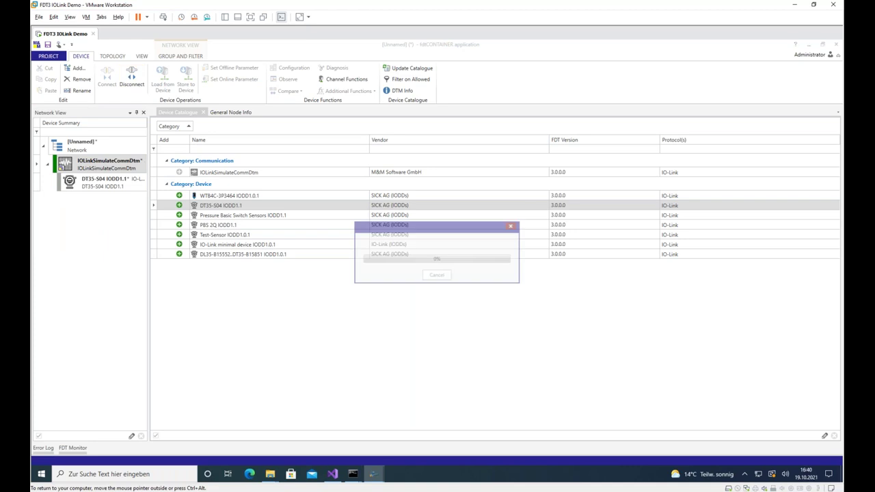
# - Set User Tag 1 to 10 in the identification data of DT35-S04 IODD1.1's offline parameters, and close the offline view
pyautogui.click(103, 182)
pyautogui.rightClick(105, 179)
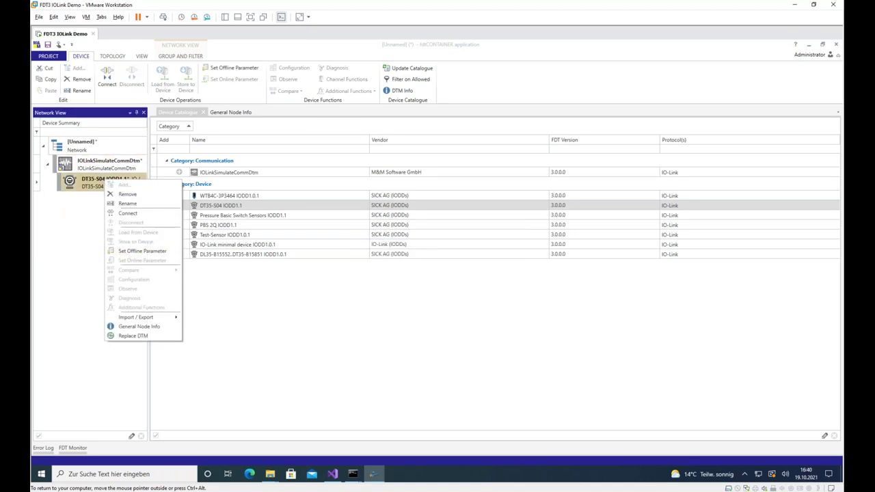
pyautogui.click(142, 250)
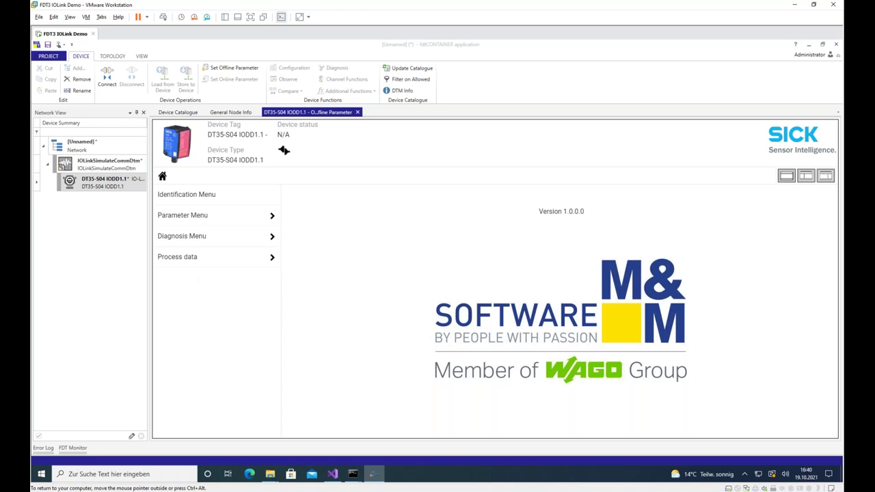
pyautogui.click(176, 197)
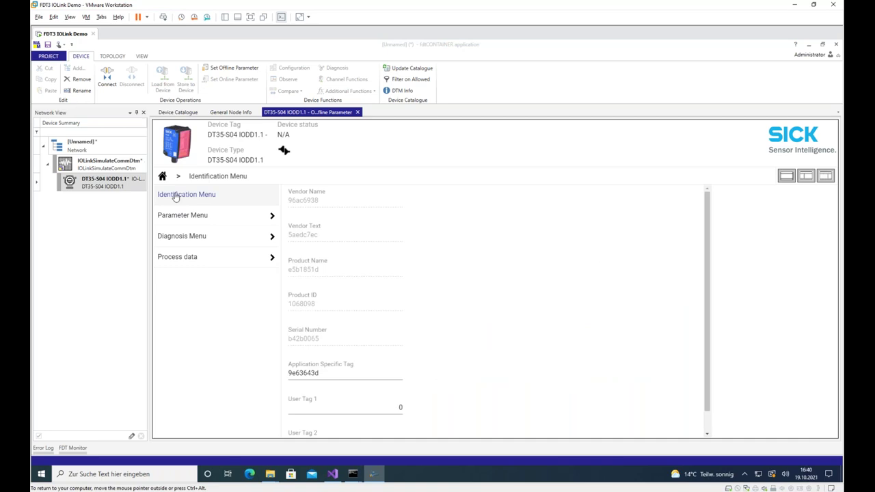
pyautogui.scroll(-1, 459, 303)
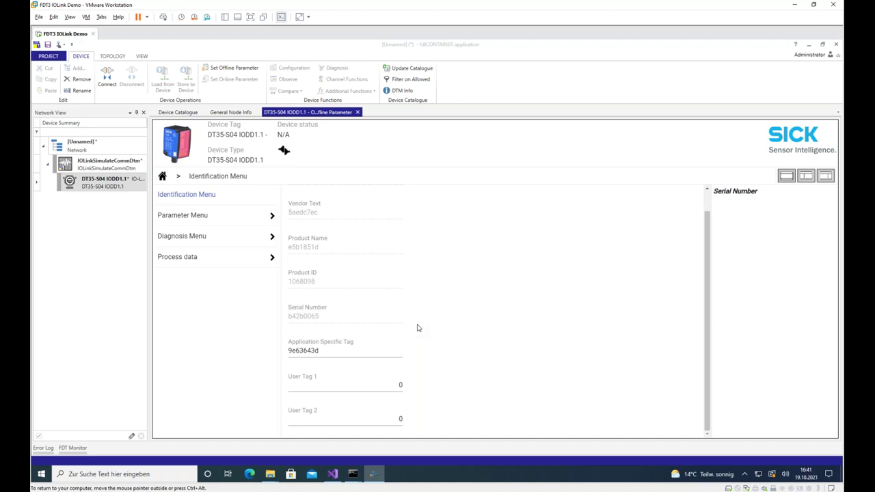
pyautogui.click(399, 385)
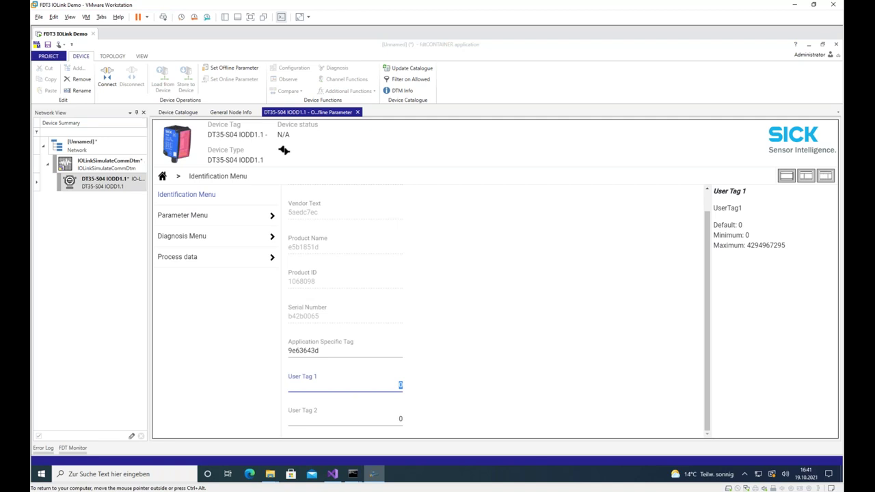
pyautogui.write('10')
pyautogui.click(414, 385)
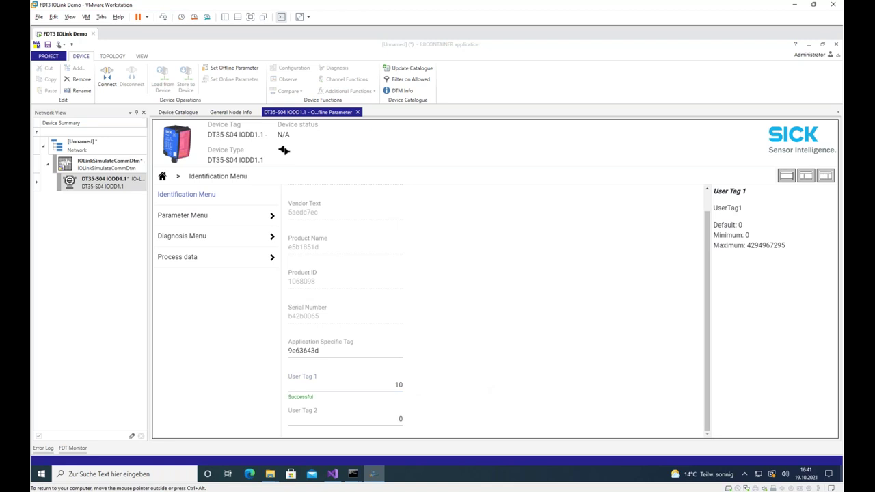
pyautogui.click(358, 112)
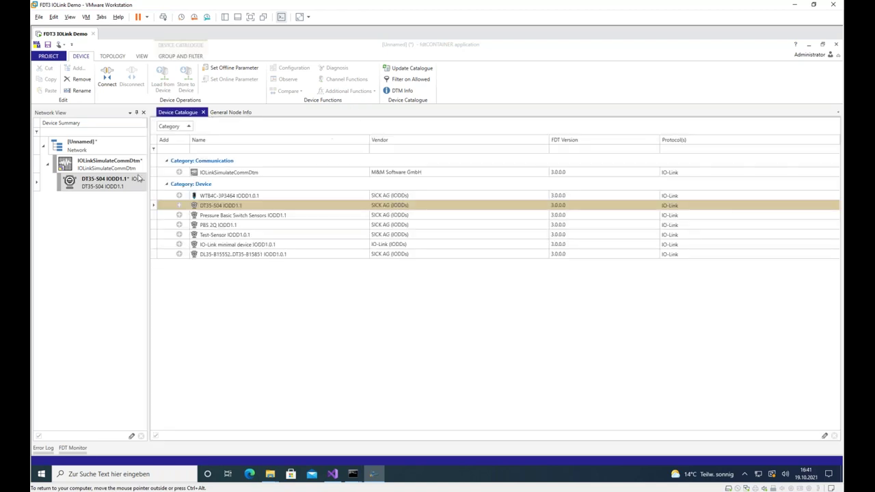
# - Reconnect IOLinkSimulateCommDtm and DT35-S04 IODD1.1, and store the parameter set to the device
pyautogui.click(106, 164)
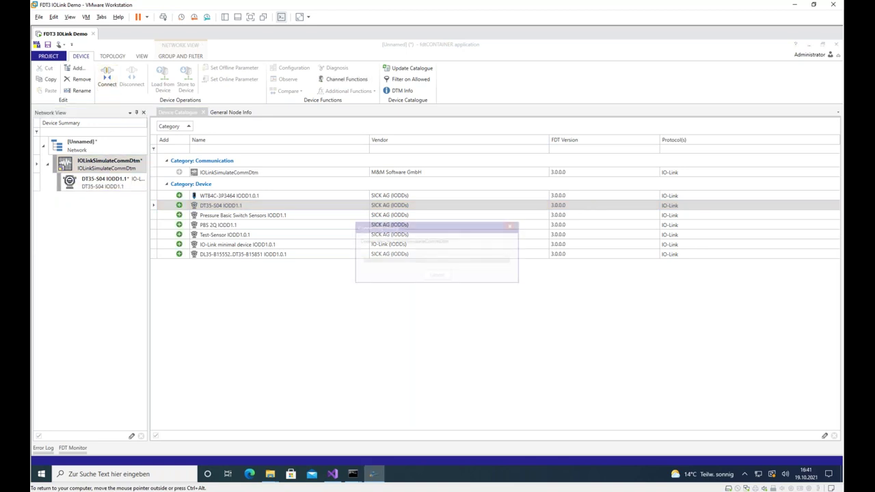
pyautogui.click(102, 182)
pyautogui.click(106, 77)
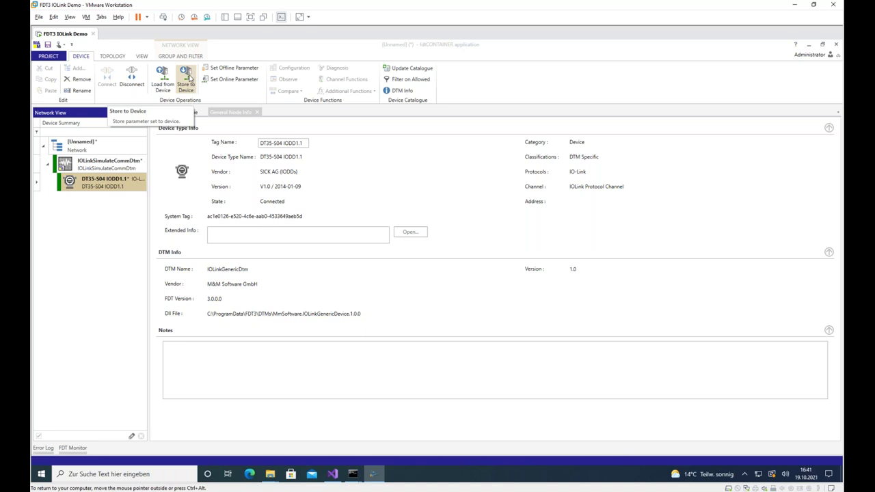
pyautogui.click(189, 77)
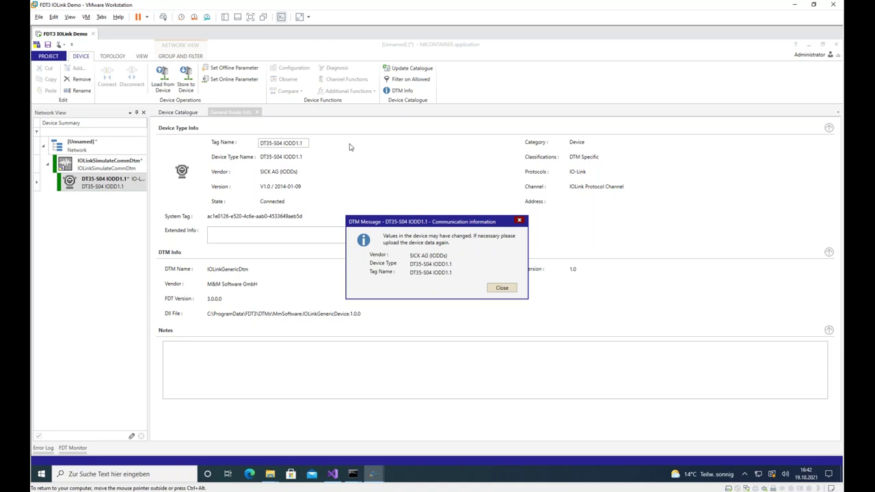
pyautogui.moveTo(432, 222); pyautogui.dragTo(413, 213)
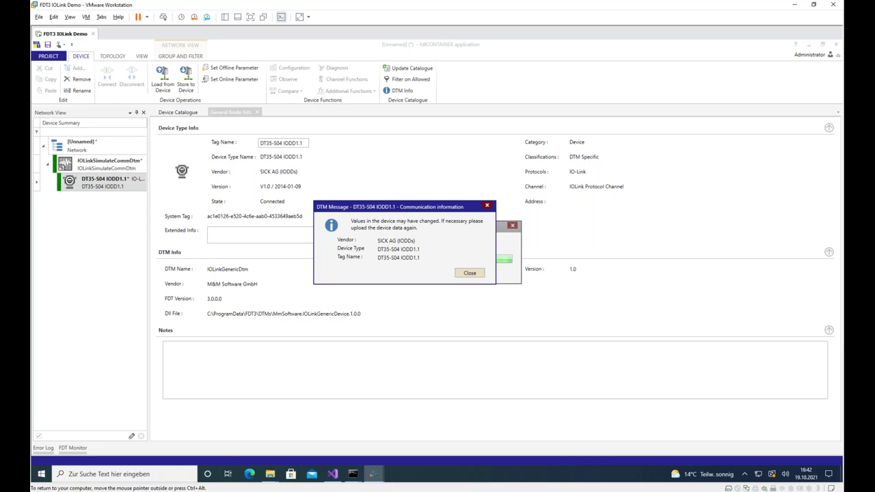
pyautogui.click(471, 273)
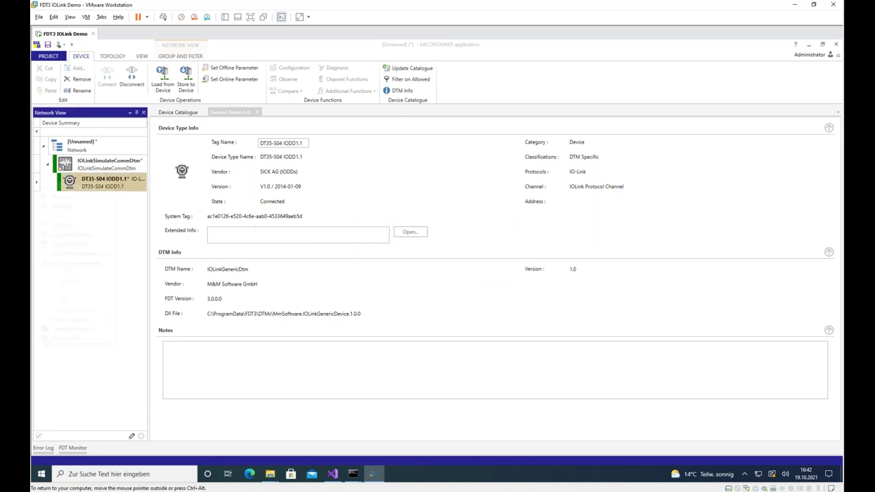
# - Open the online parameters of DT35-S04 IODD1.1 and check User Tag 1 in the identification data
pyautogui.rightClick(118, 183)
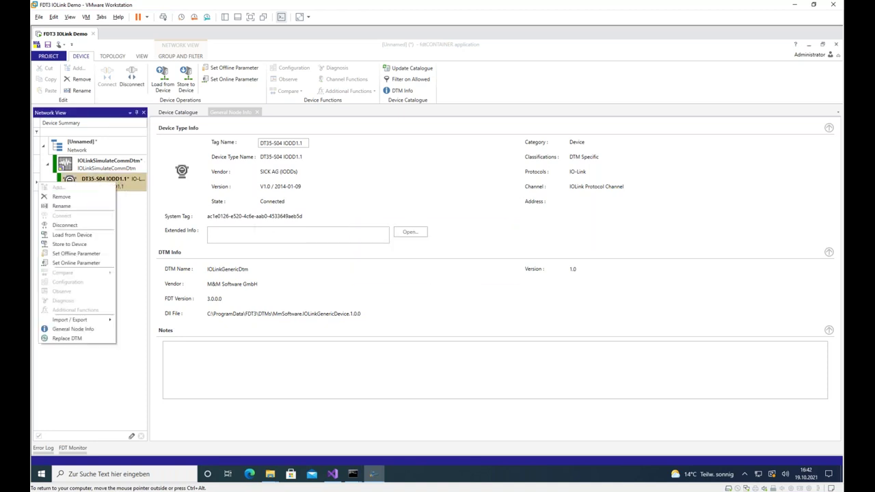
pyautogui.click(89, 266)
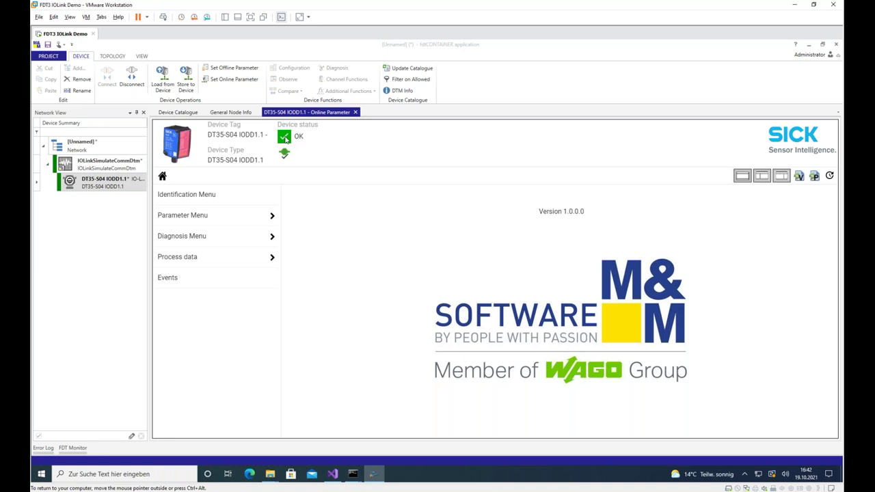
pyautogui.click(218, 194)
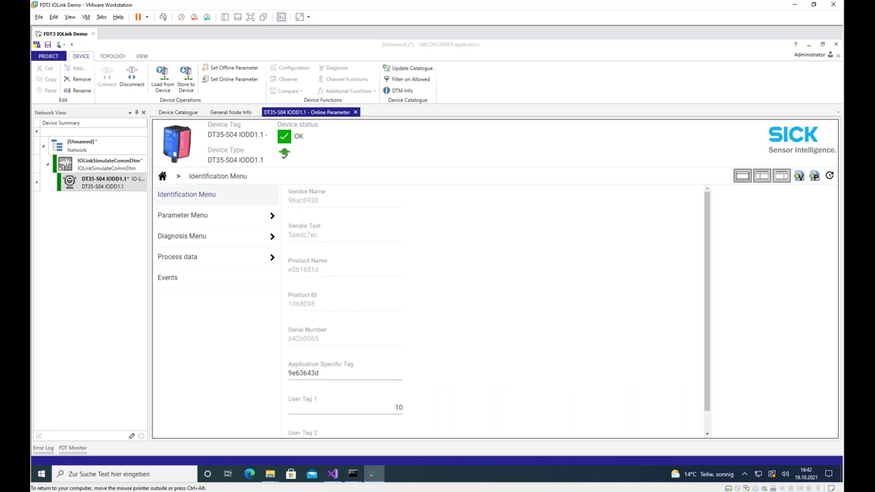
pyautogui.scroll(-1, 414, 293)
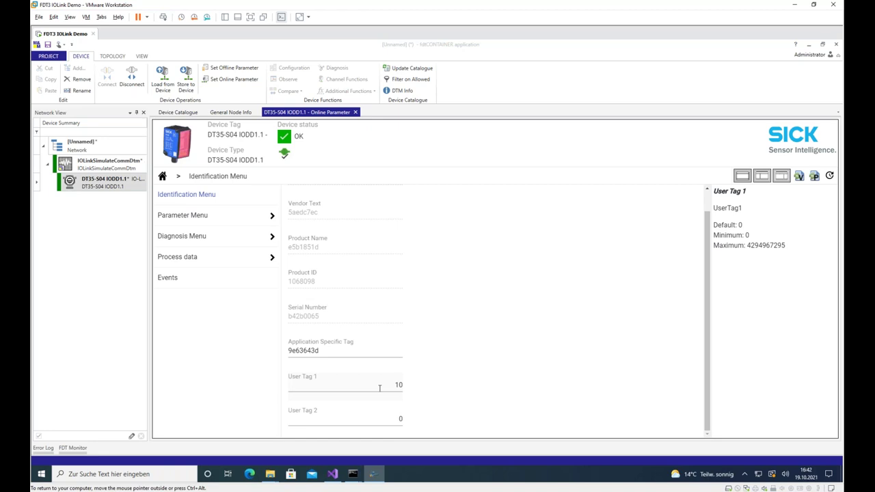
# - Set the Q1 Switching function to WINDOW mode in the online parameters, and return to the parameter overview
pyautogui.click(195, 216)
pyautogui.click(199, 195)
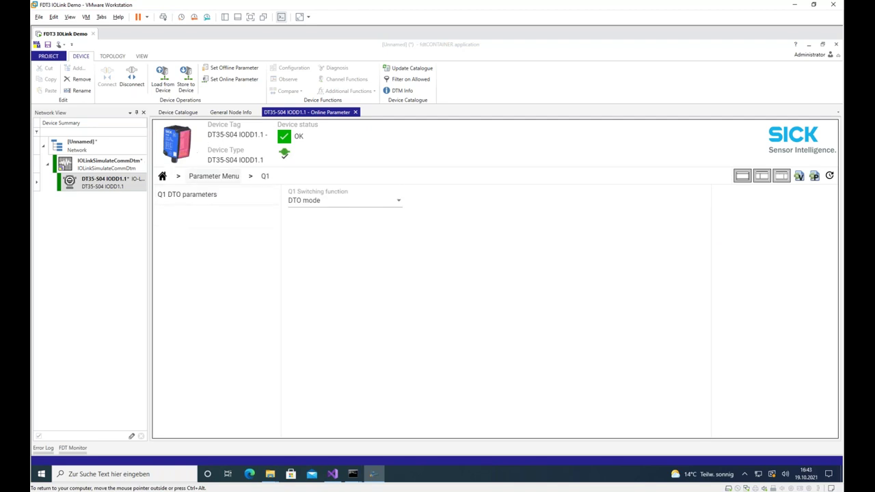
pyautogui.moveTo(342, 204)
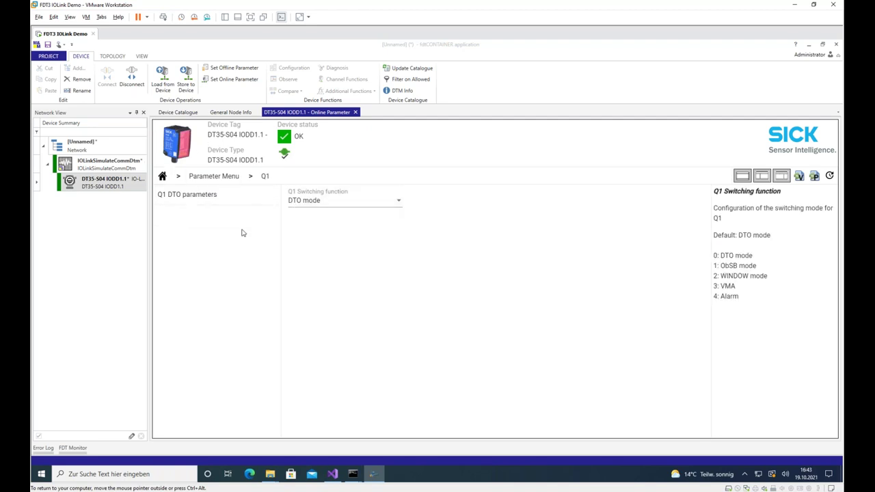
pyautogui.click(314, 202)
pyautogui.click(315, 240)
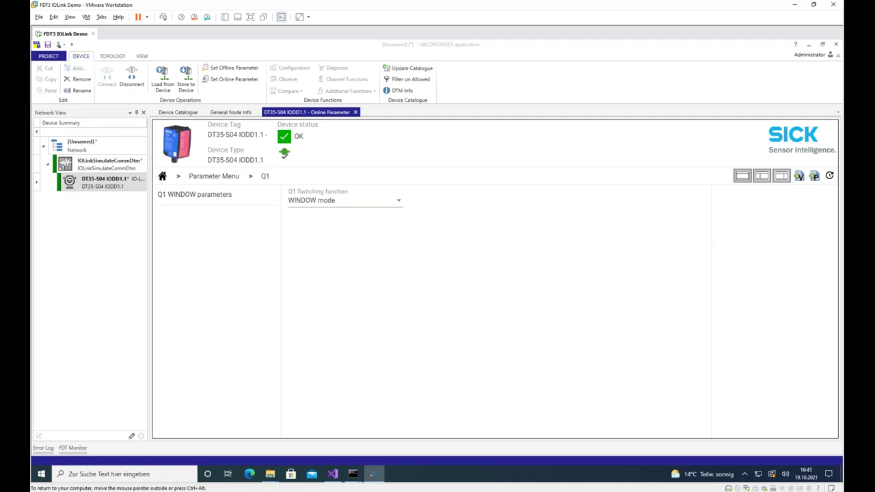
pyautogui.moveTo(332, 194)
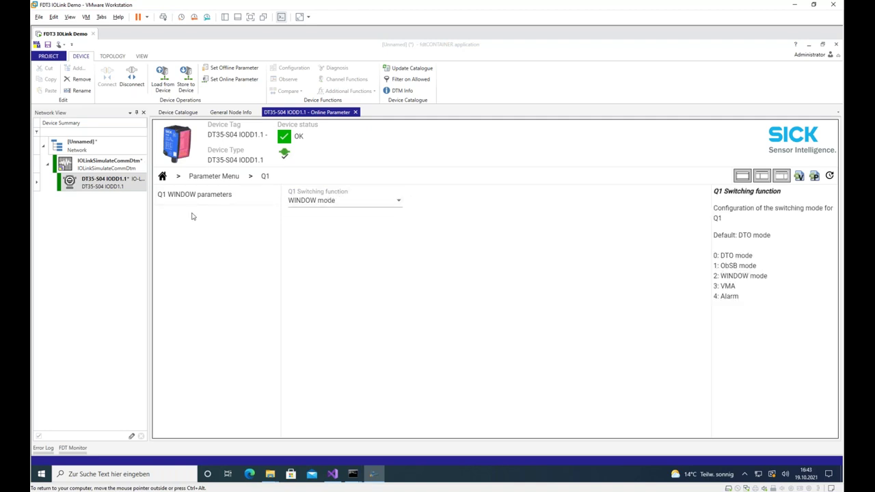
pyautogui.click(213, 177)
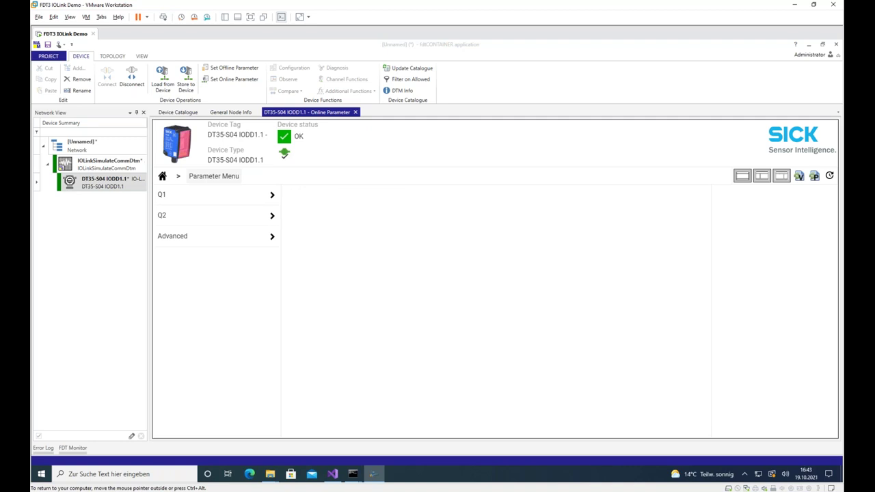